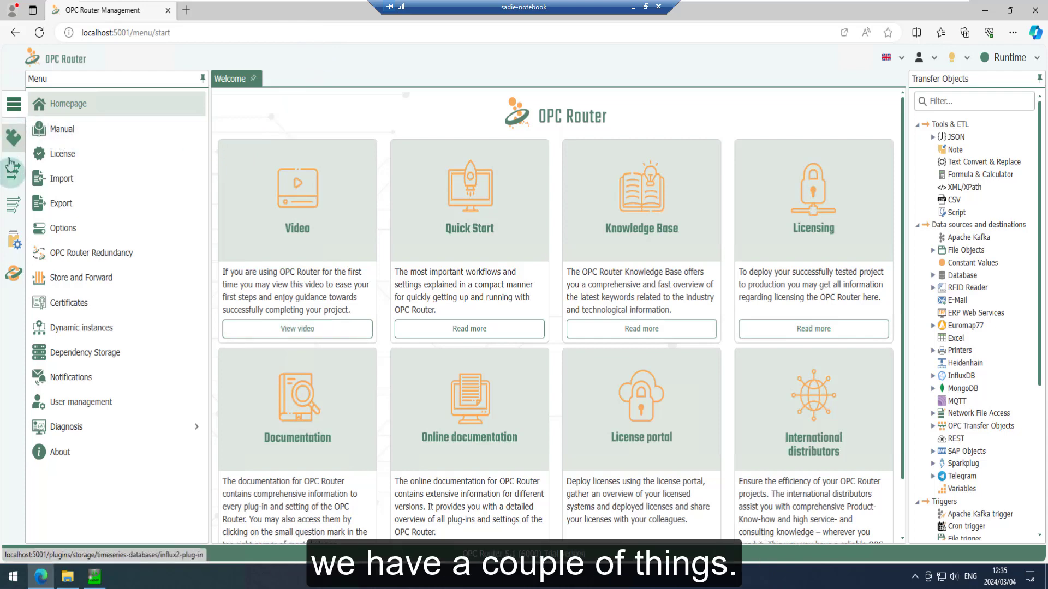
- Show the REST plugin page with its NWS API and Weather Service API connections
click(14, 138)
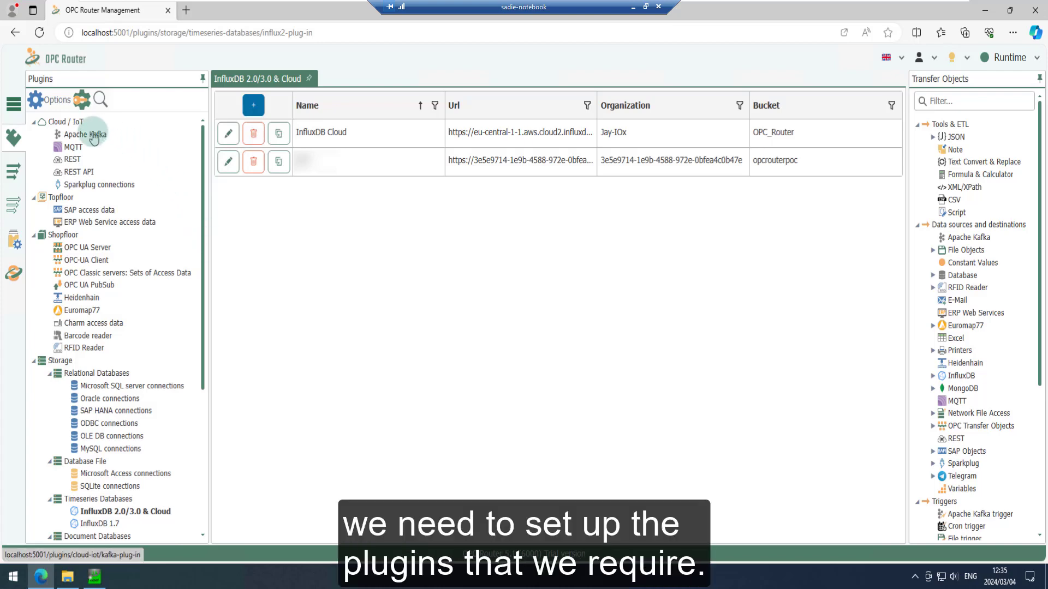
click(70, 161)
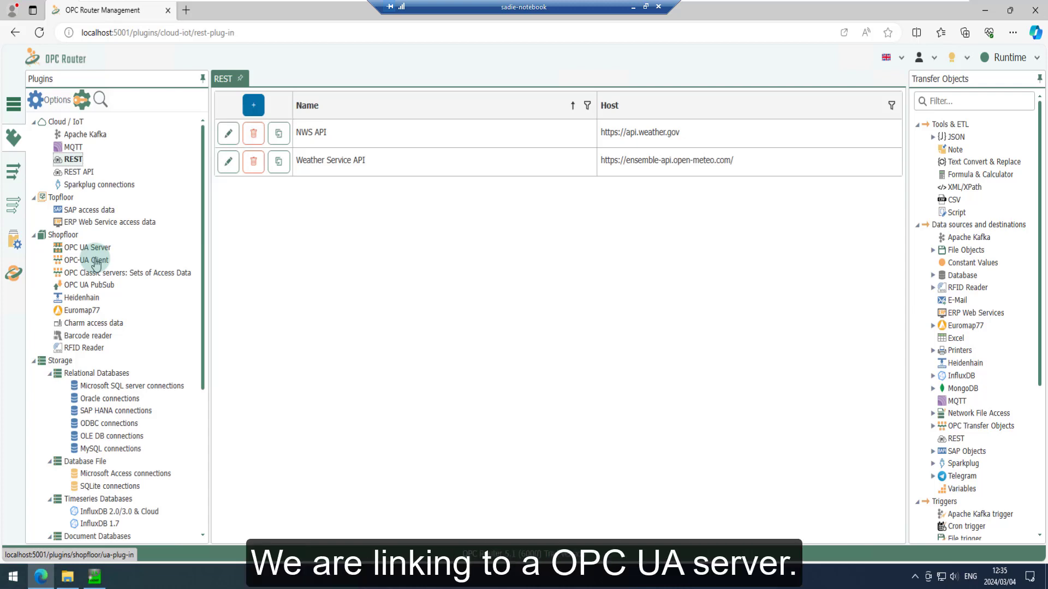
- Review the OPCR OPC UA server's settings at opc.tcp://IIOT:49420/OPCR, then close them
click(87, 247)
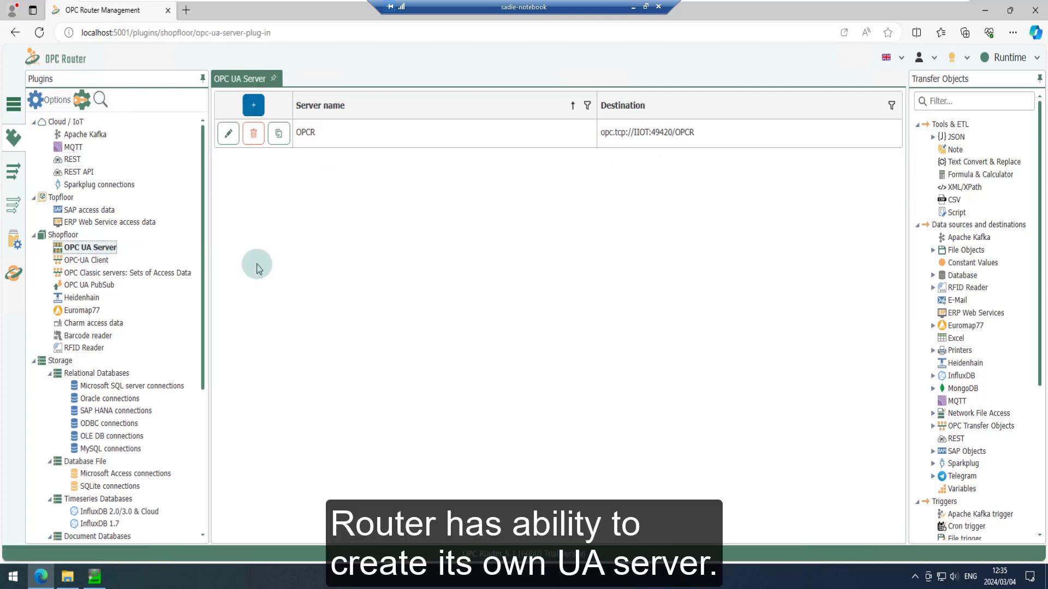
click(228, 134)
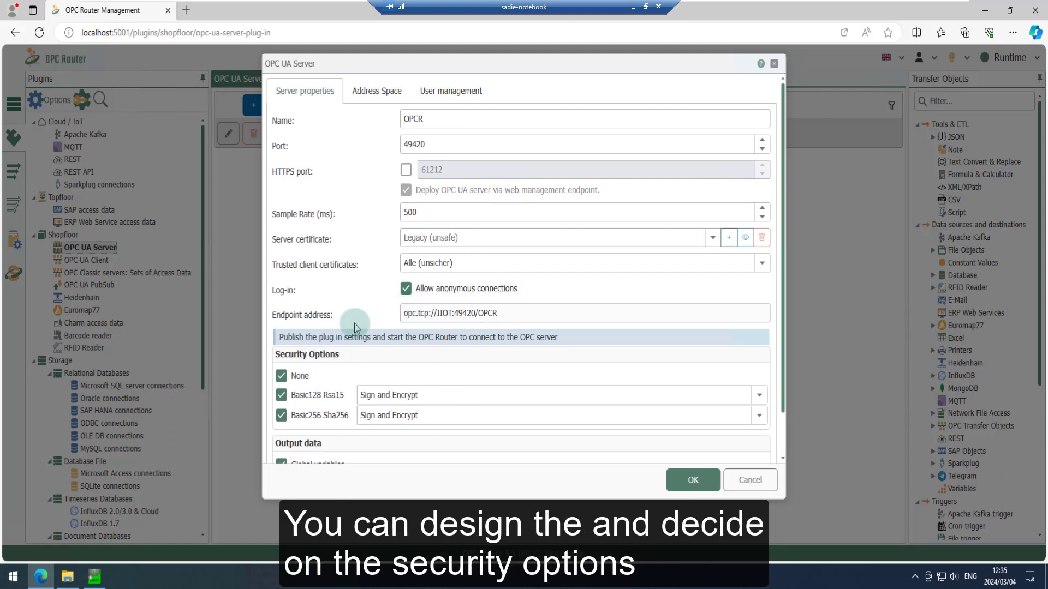
scroll(355, 328, down, 1)
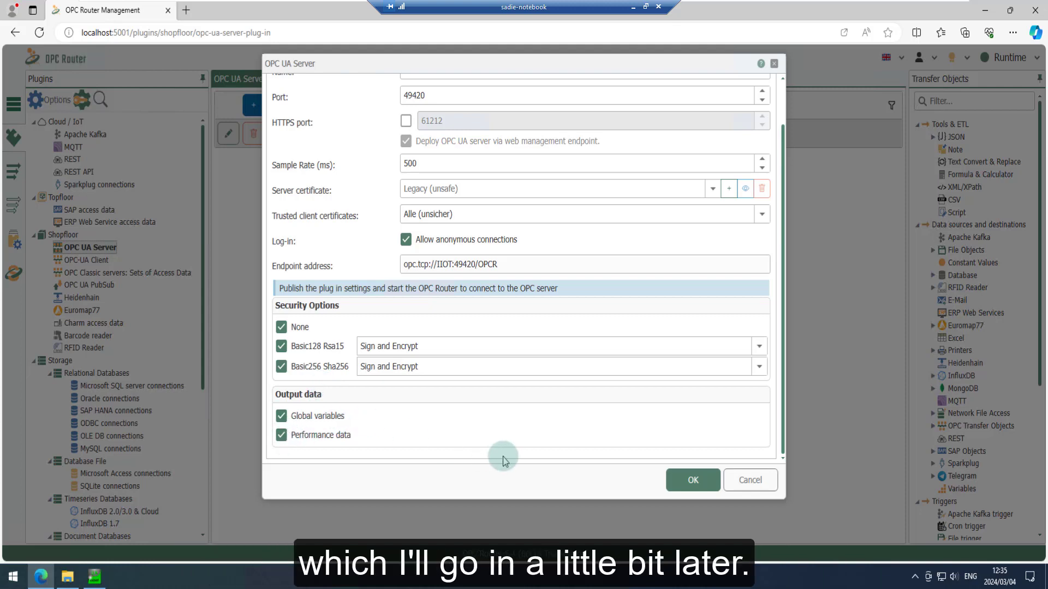
click(748, 480)
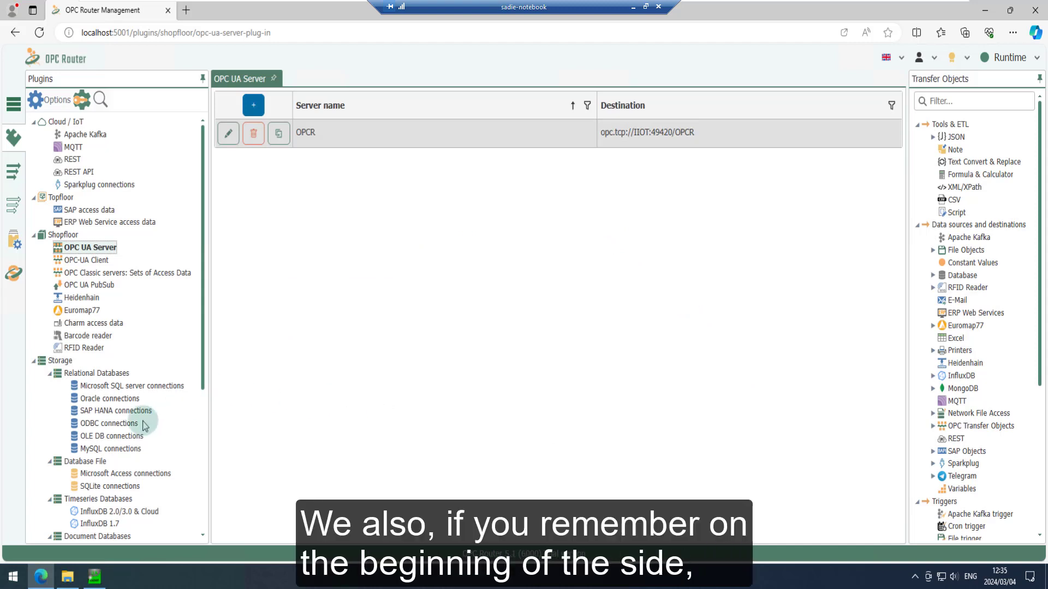
- Successfully test the Laboratory System FTP connection to synologynas on port 21
scroll(144, 426, down, 3)
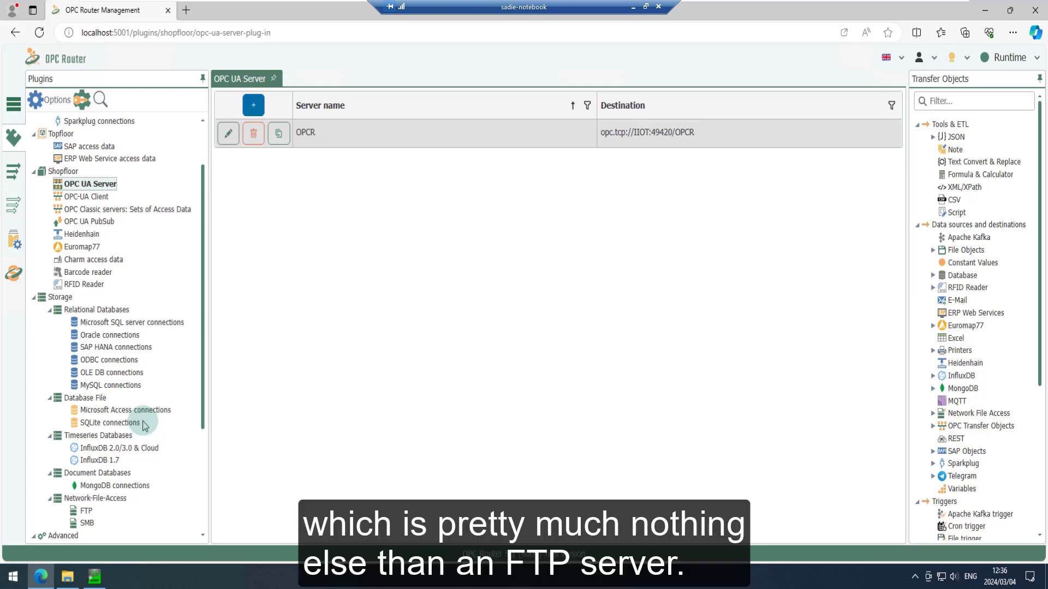
scroll(143, 424, down, 5)
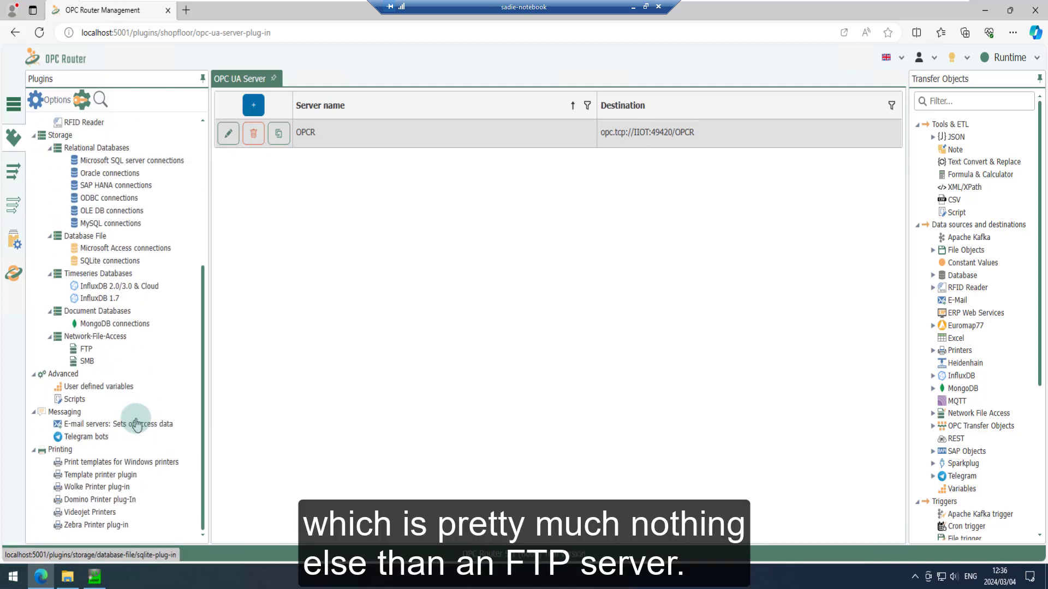
click(86, 349)
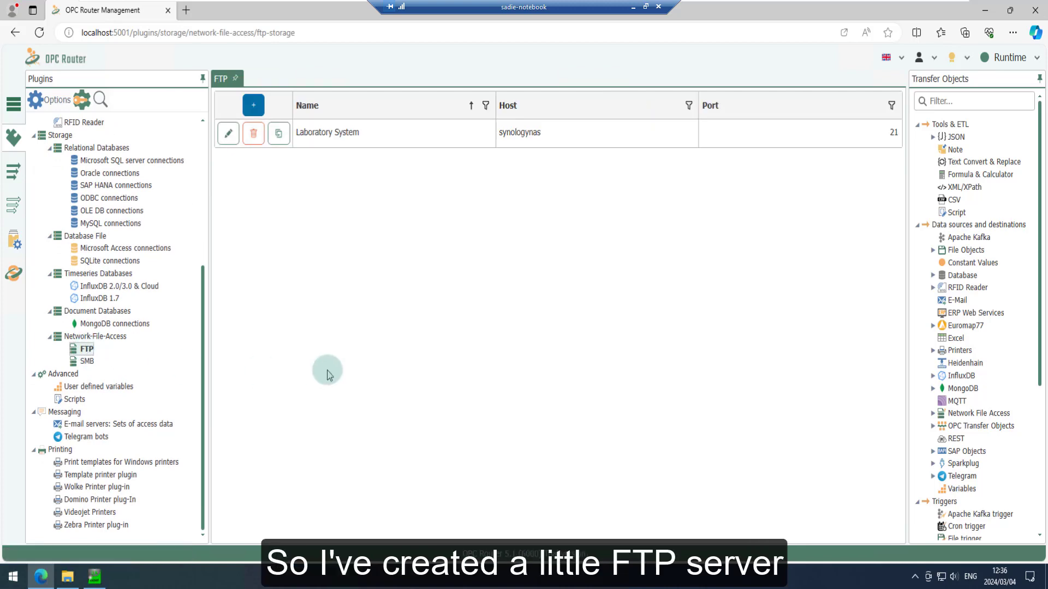
click(228, 135)
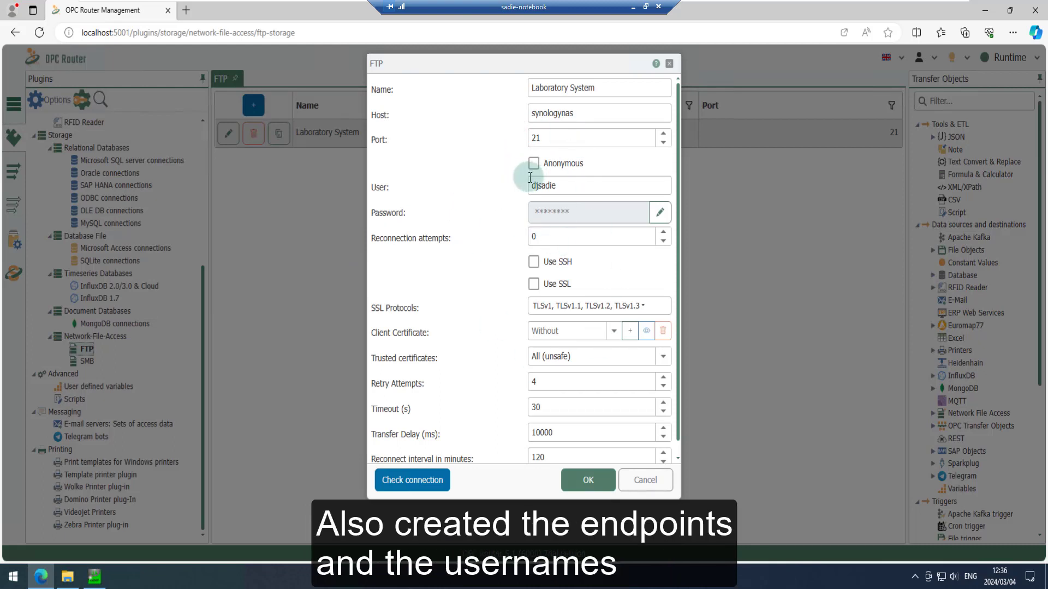
click(403, 480)
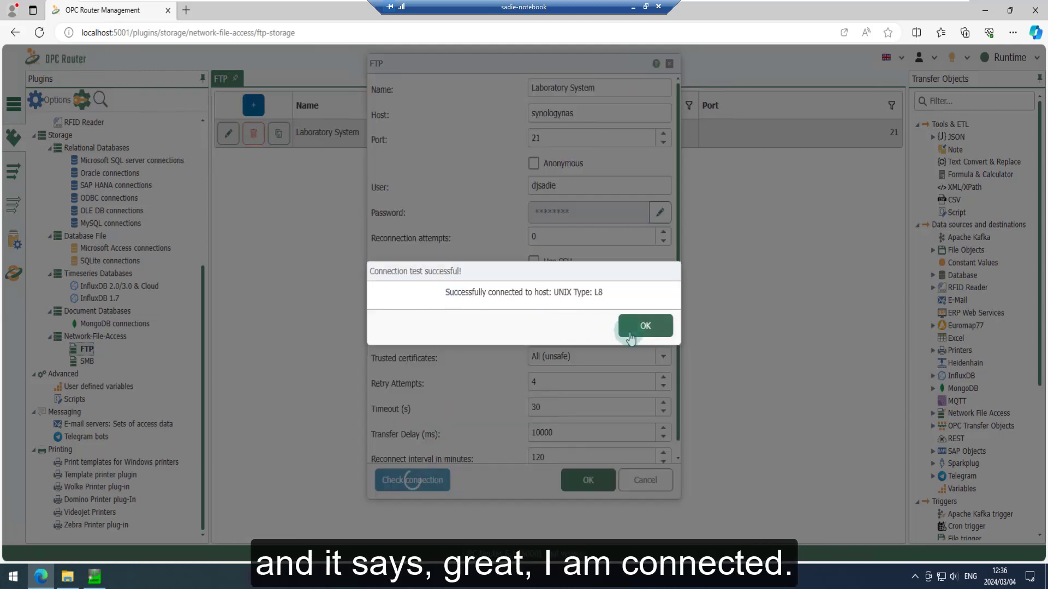
click(630, 332)
click(626, 484)
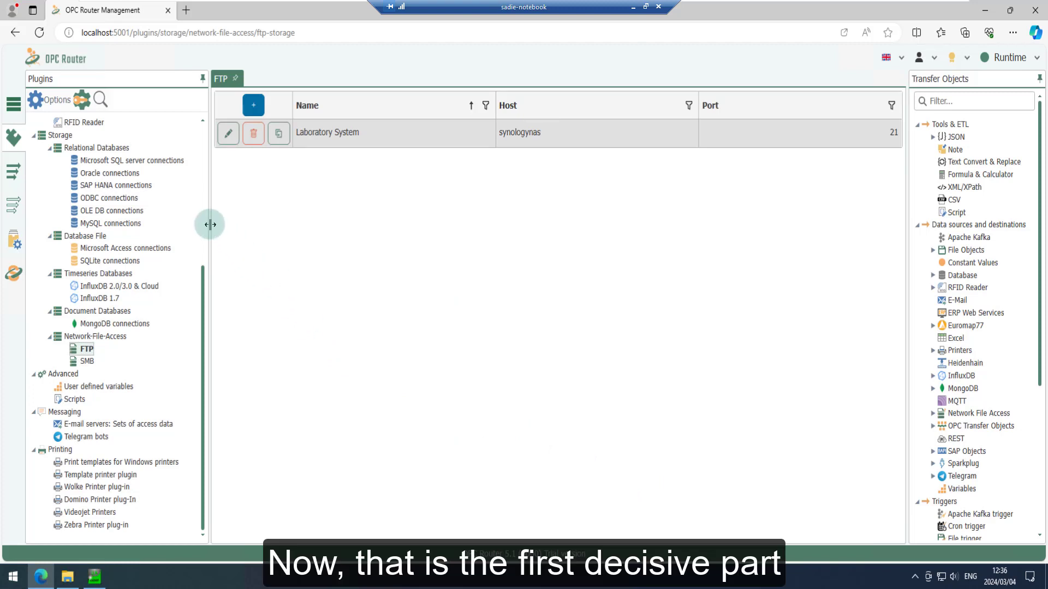
- Widen the FTP connections list and the transfer objects panel
drag(211, 224, 199, 222)
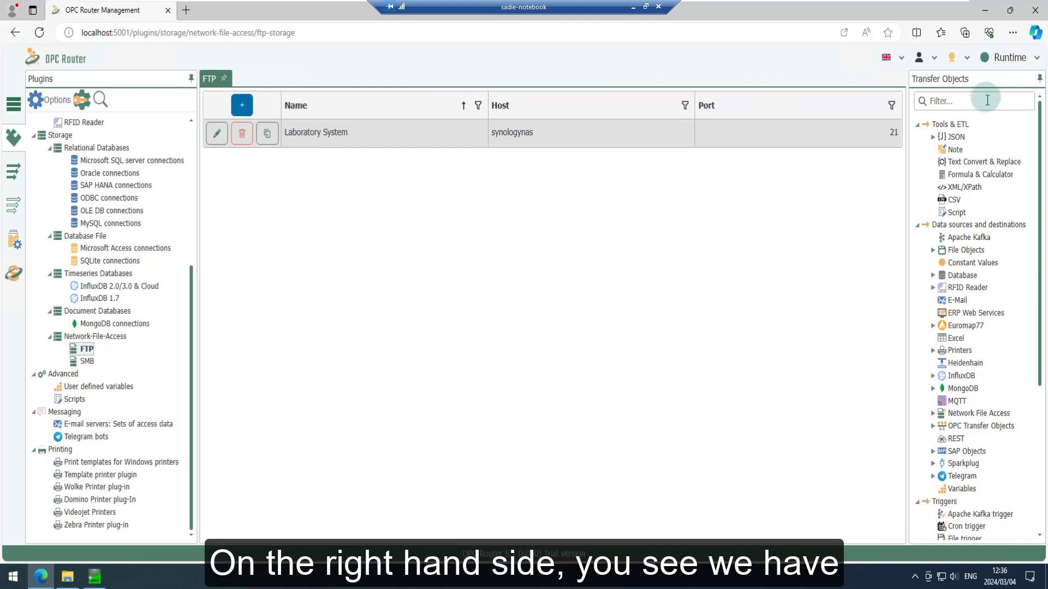
drag(908, 175, 898, 175)
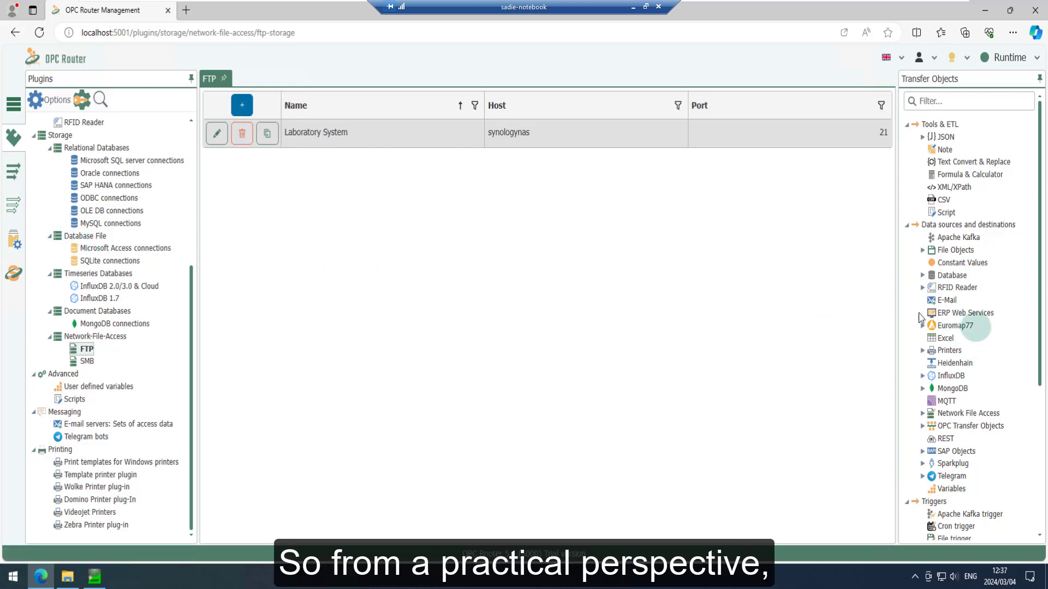
- Open the Lab data to SCADA diagram, select Network File Read, and focus the transfer objects filter
click(13, 172)
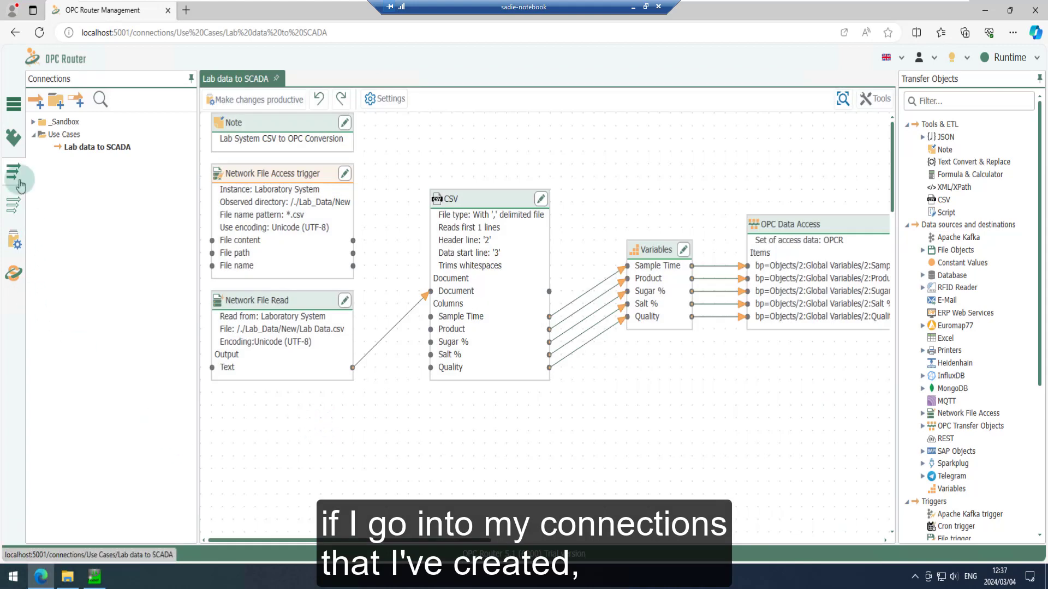
click(68, 146)
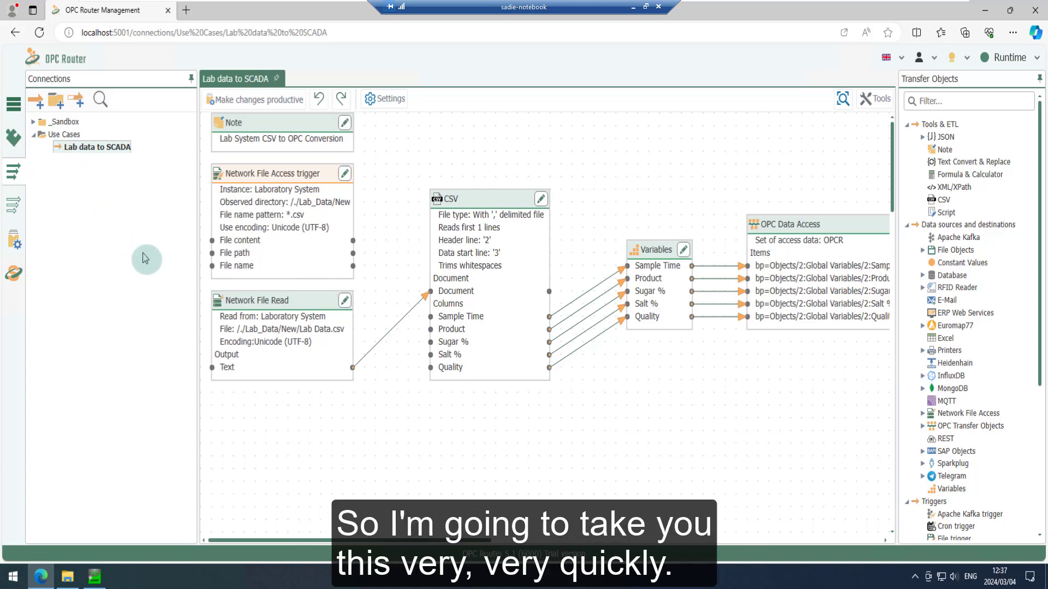
click(268, 319)
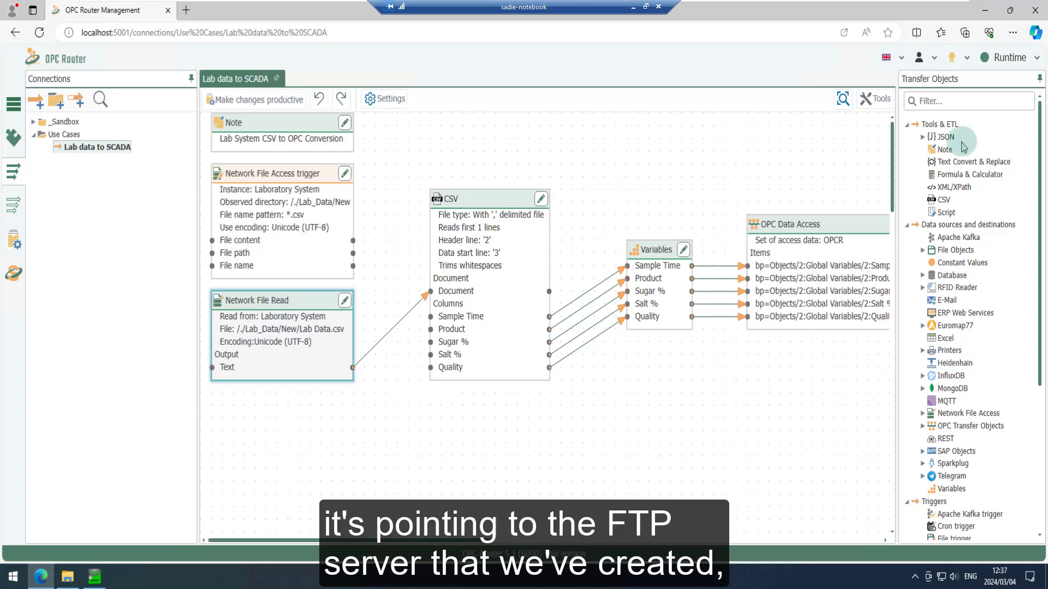
click(935, 100)
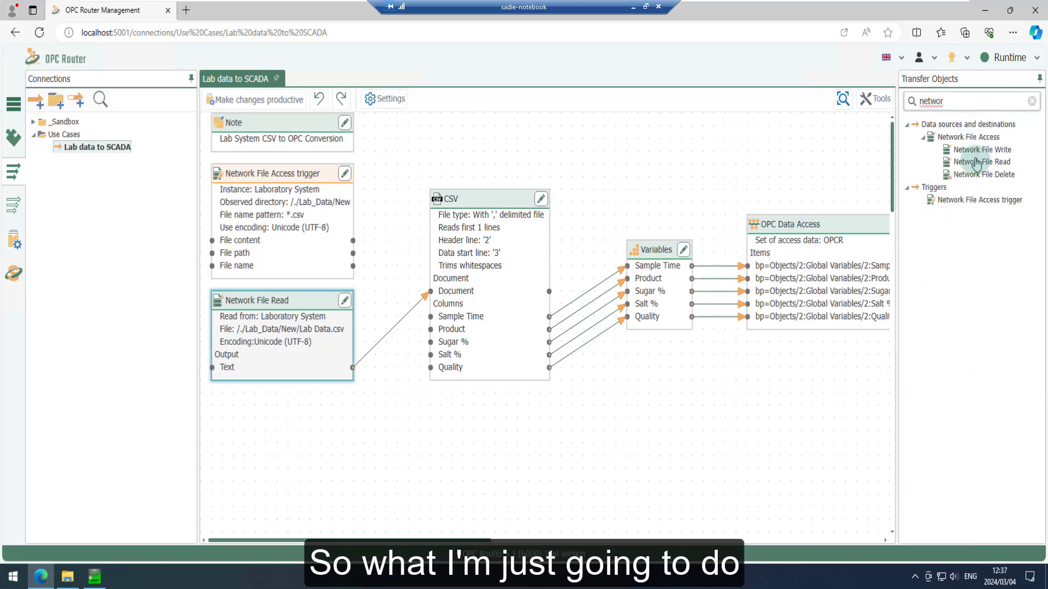
mouse_move(980, 162)
mouse_down()
mouse_move(448, 399)
mouse_move(343, 461)
mouse_up()
click(399, 465)
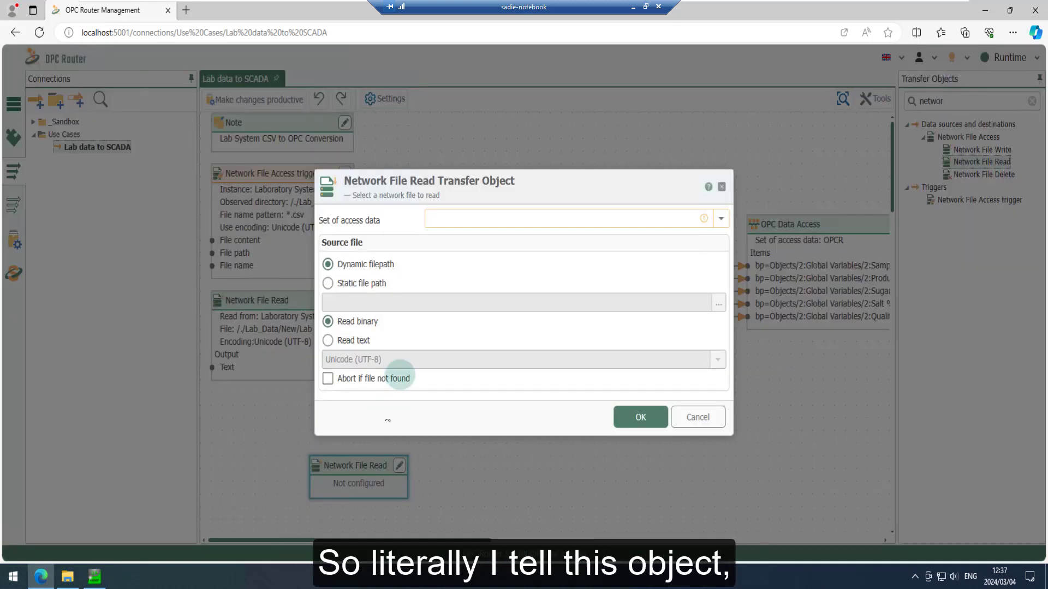
click(721, 218)
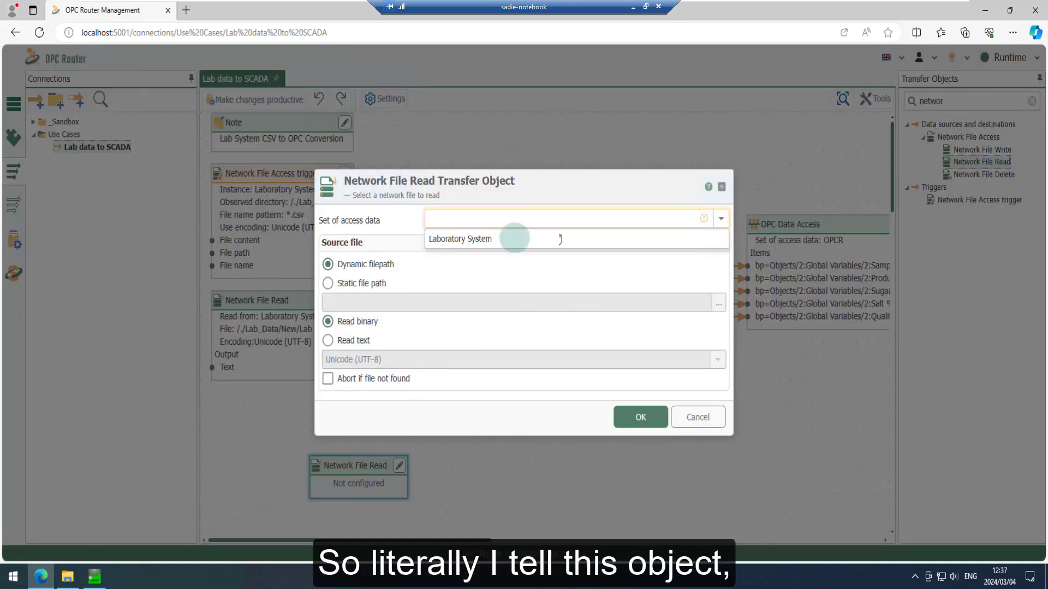
click(493, 240)
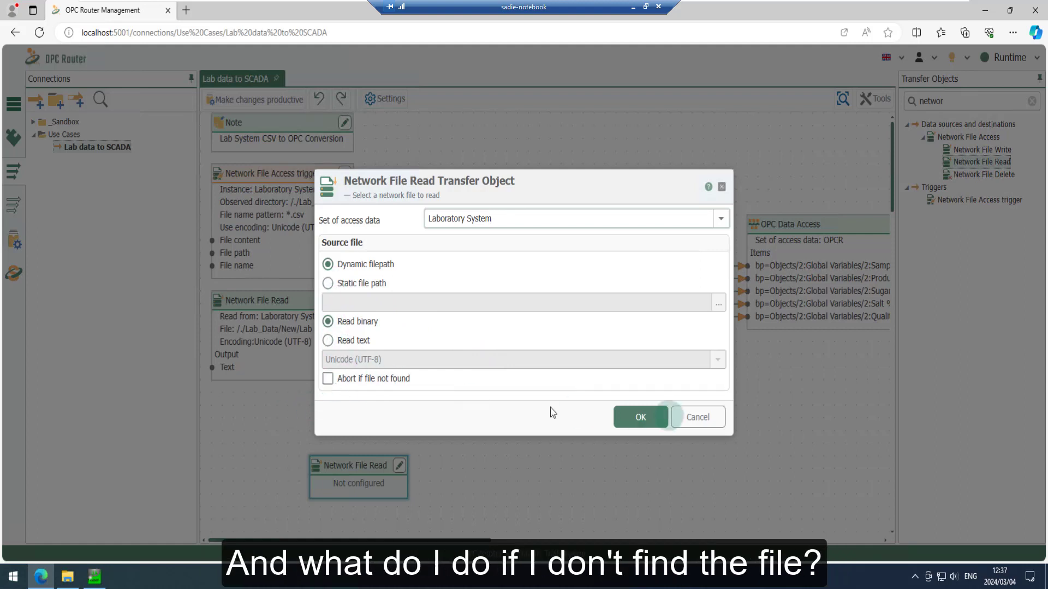
click(699, 417)
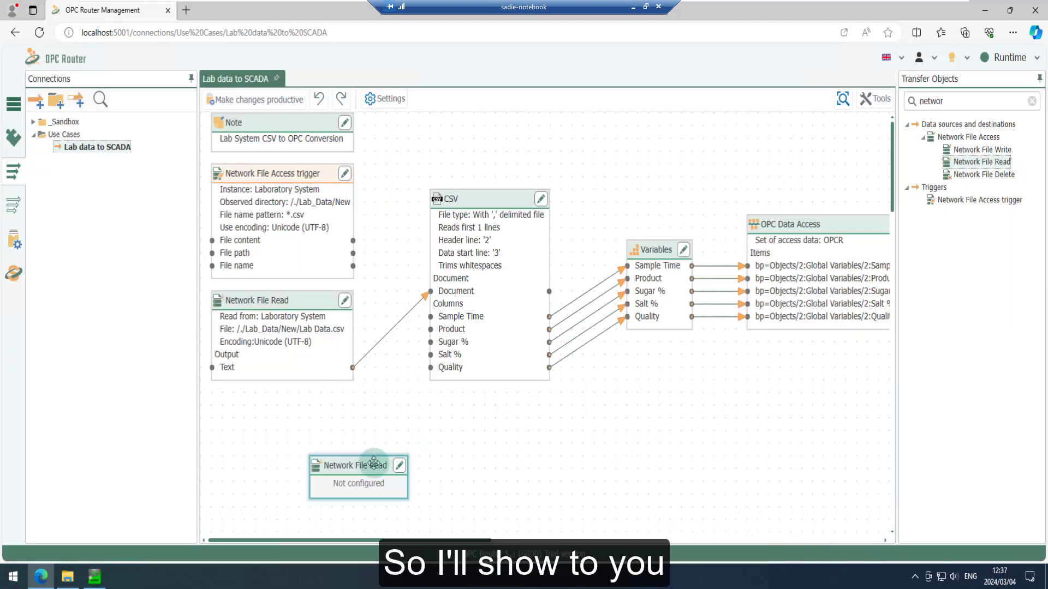
key(Delete)
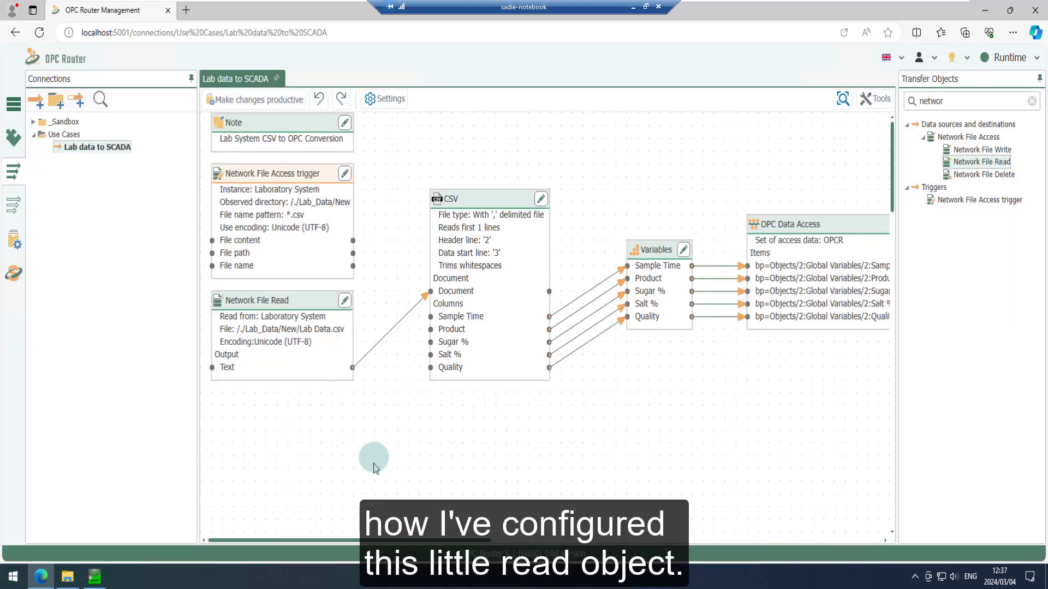
click(345, 301)
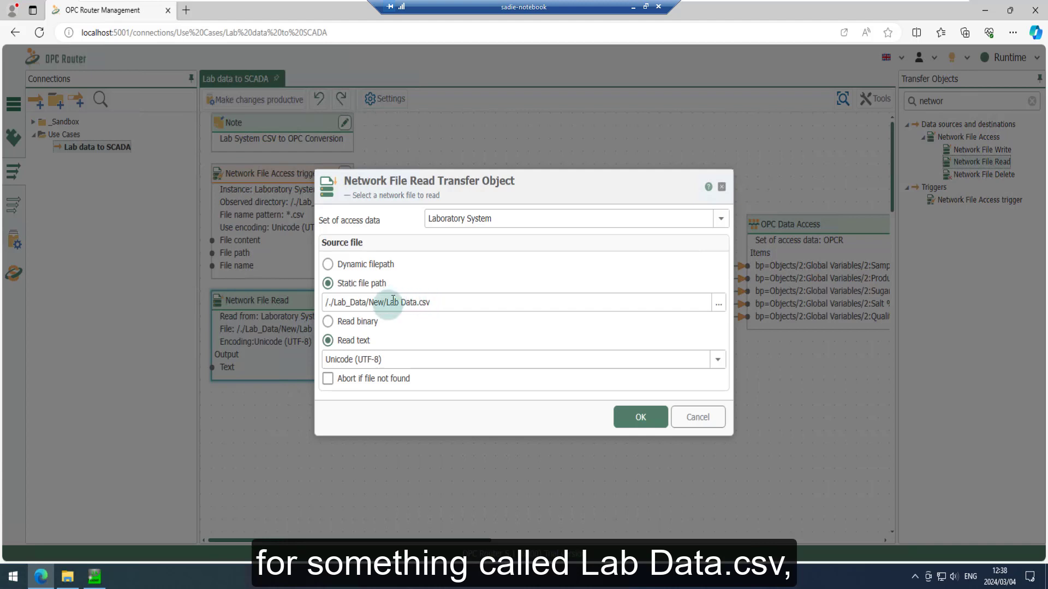
click(686, 421)
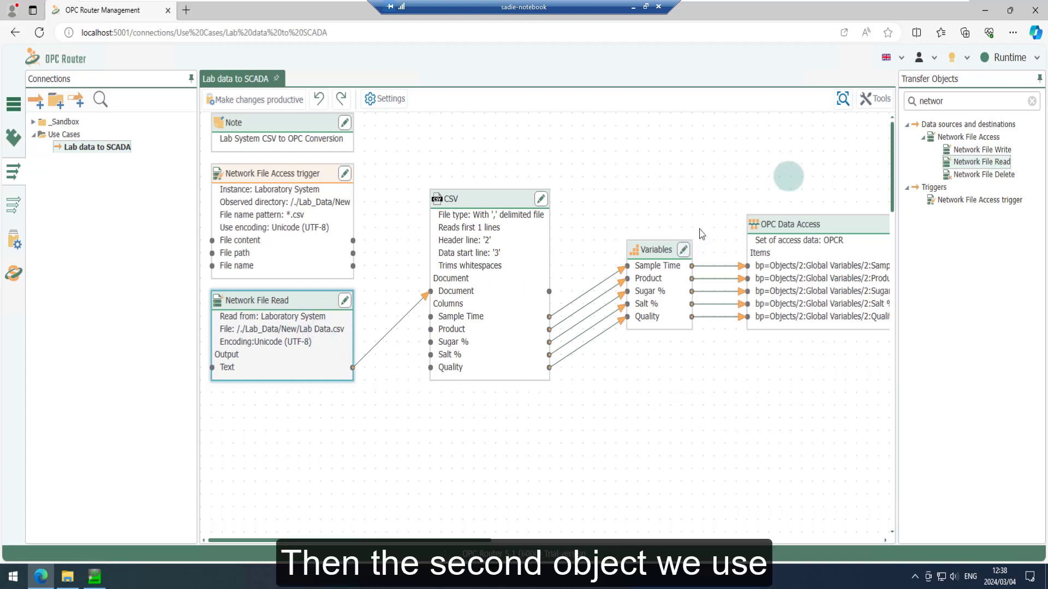
- Search transfer objects for 'csv' and drop a CSV object onto the canvas
click(1031, 103)
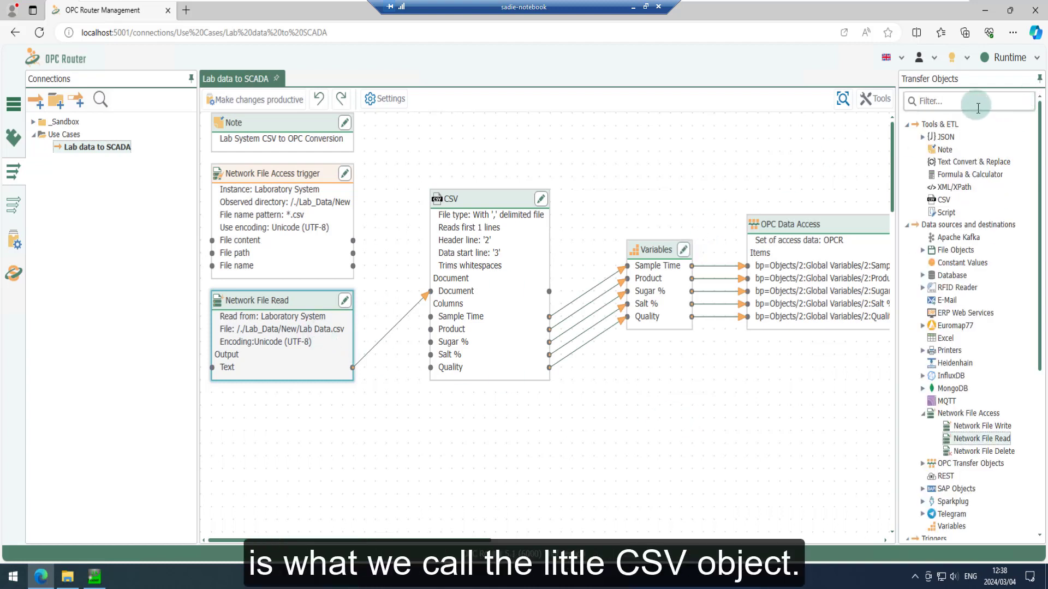
text(csv)
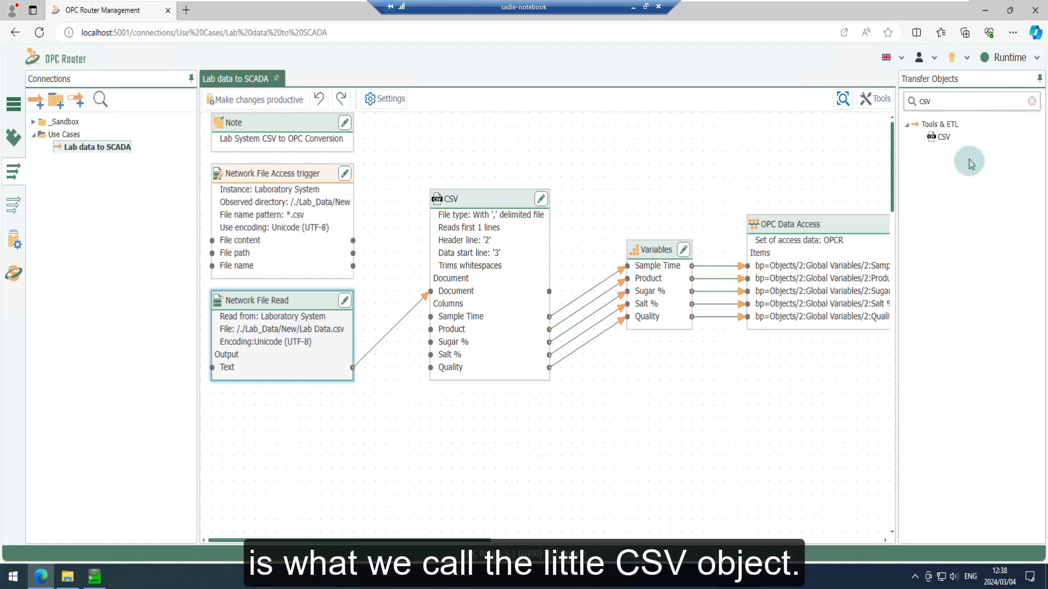
drag(641, 384, 646, 385)
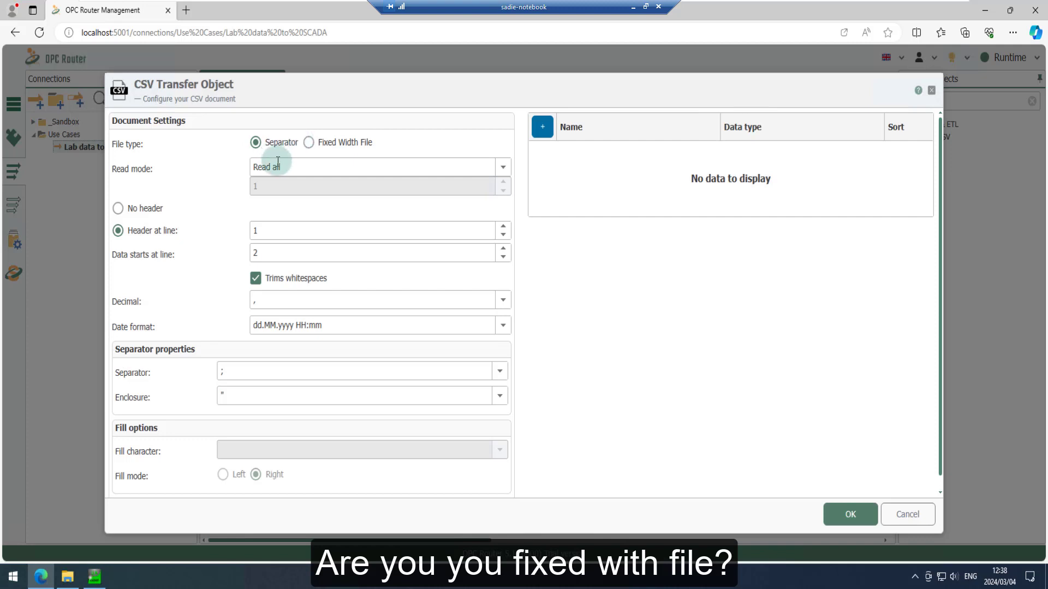
- Configure the CSV to read all lines with '"' enclosure and one Quality column
click(414, 162)
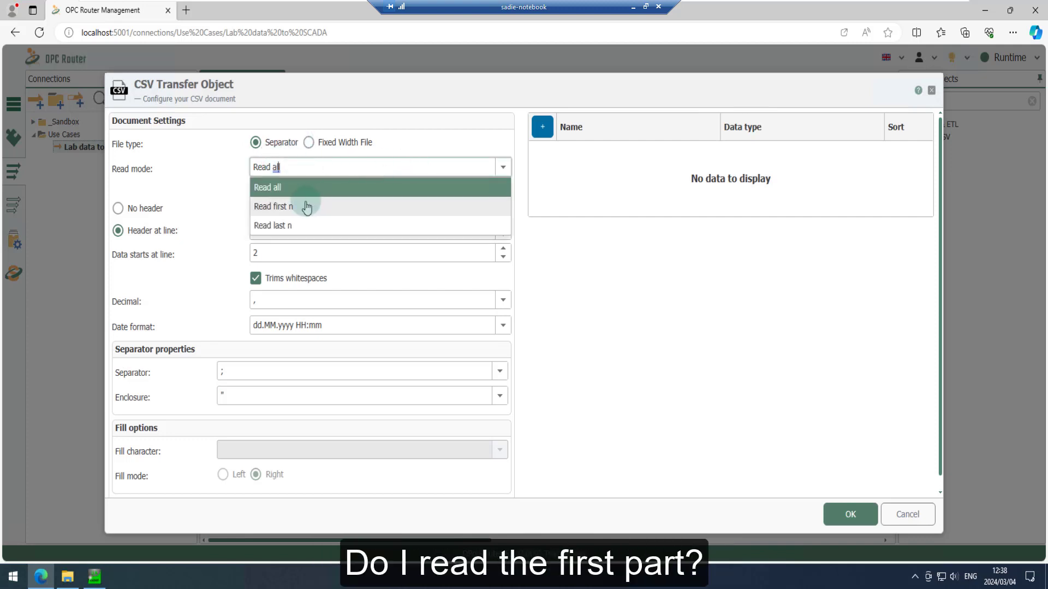
click(229, 202)
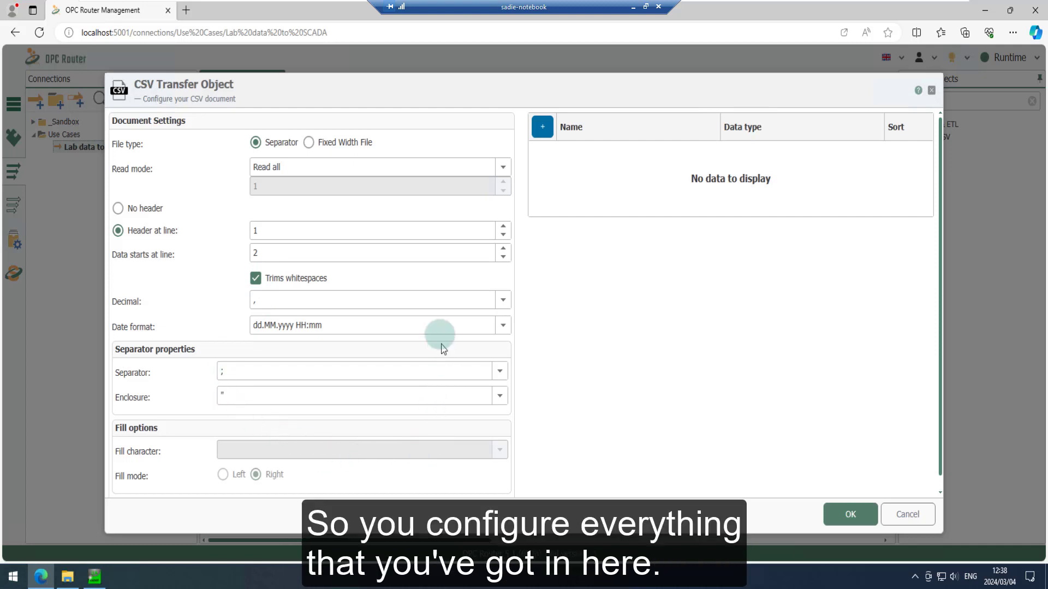
click(218, 396)
text(")
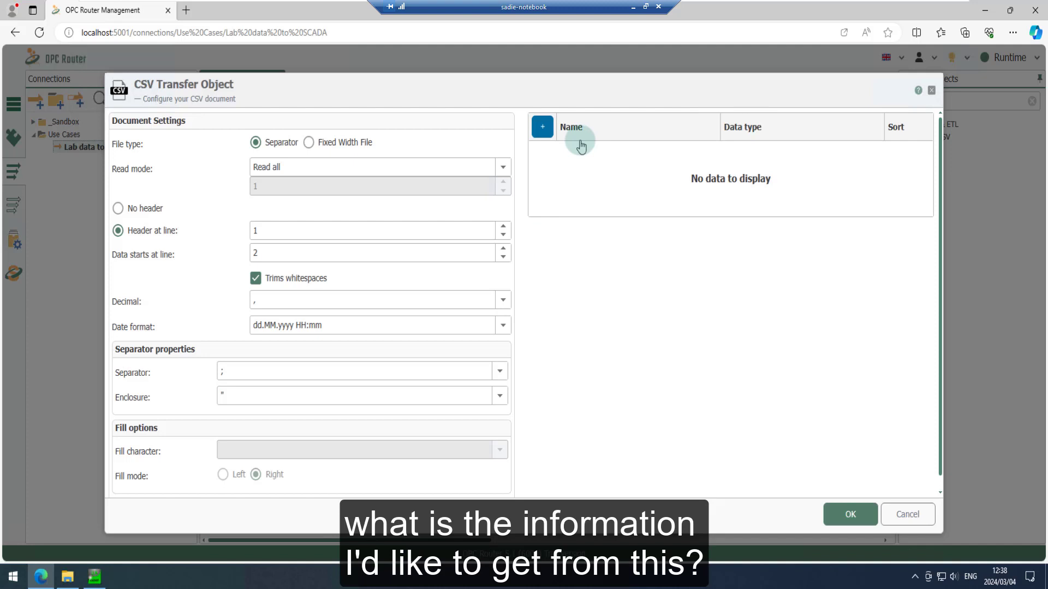
click(542, 127)
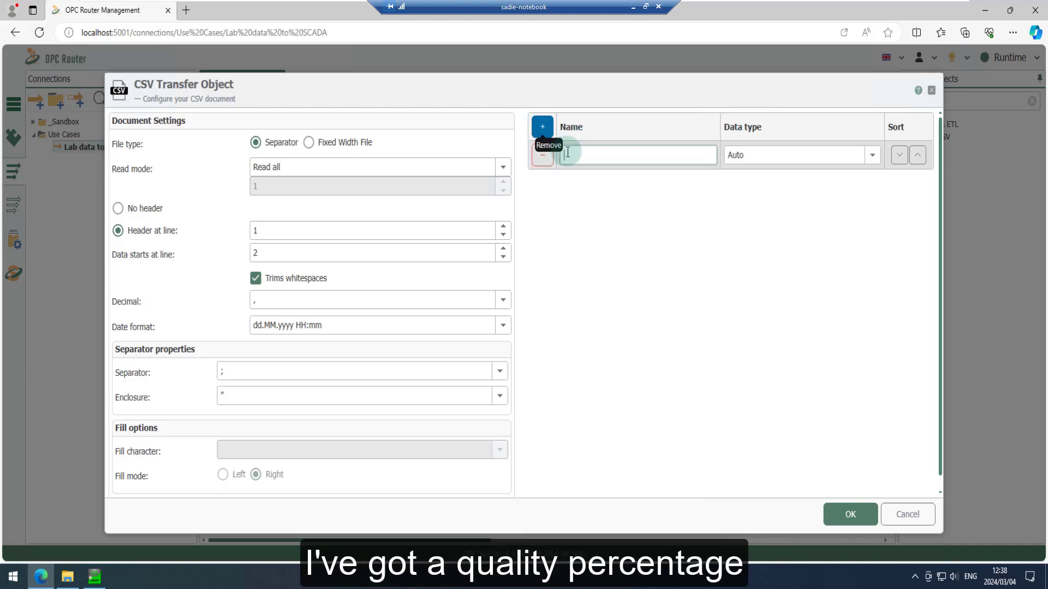
text(Quality %)
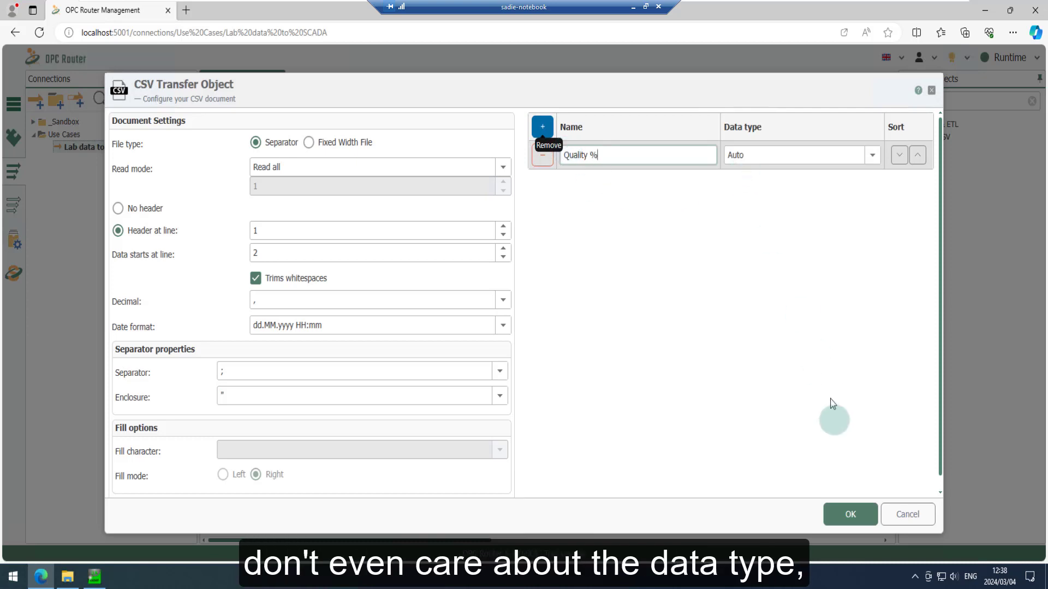
click(850, 514)
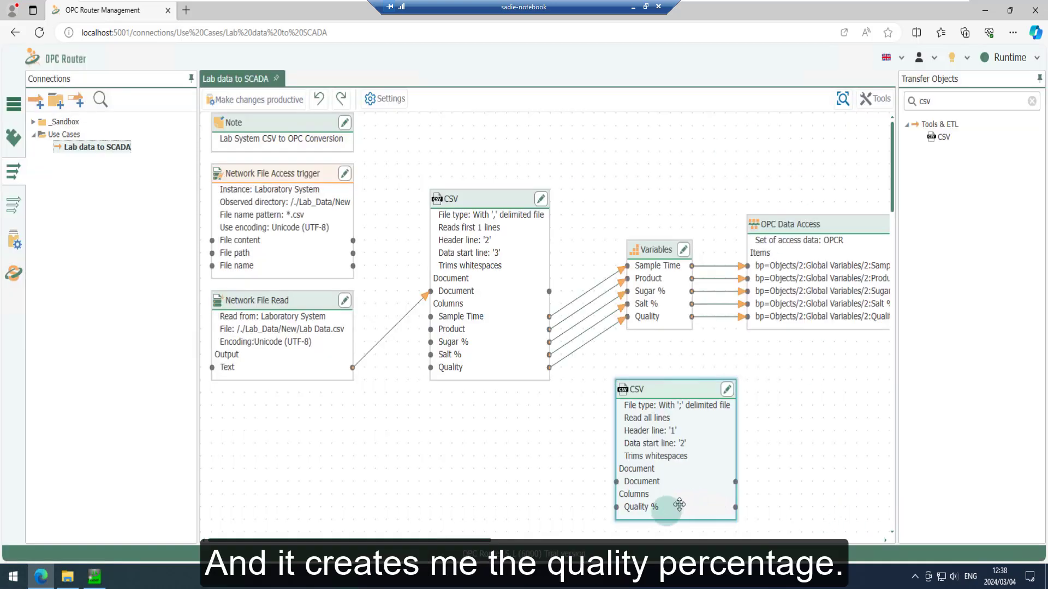
- Delete the demo Quality CSV object and review the original CSV object's settings
key(Delete)
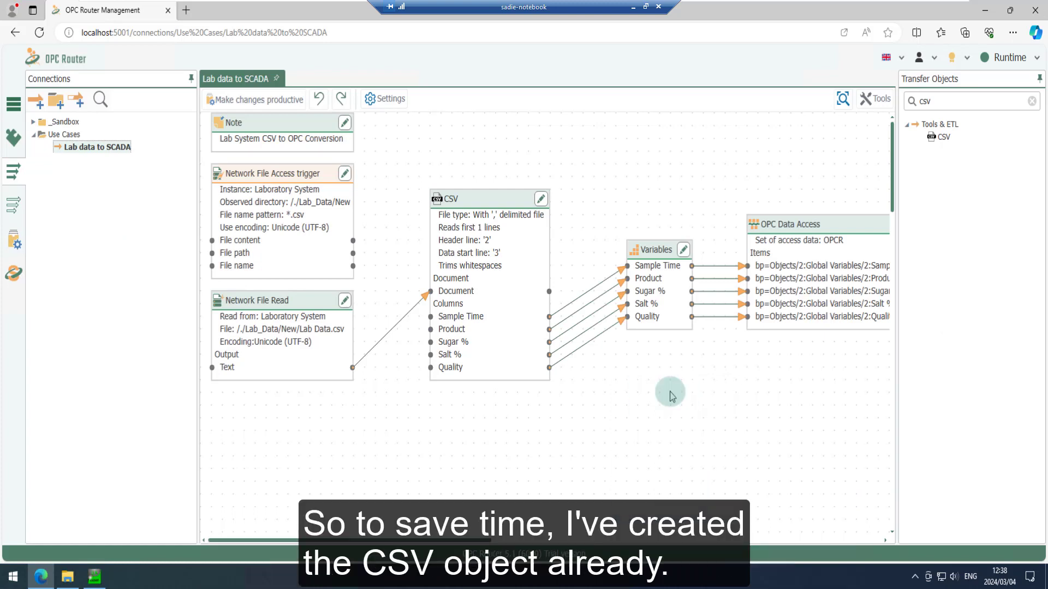
click(539, 197)
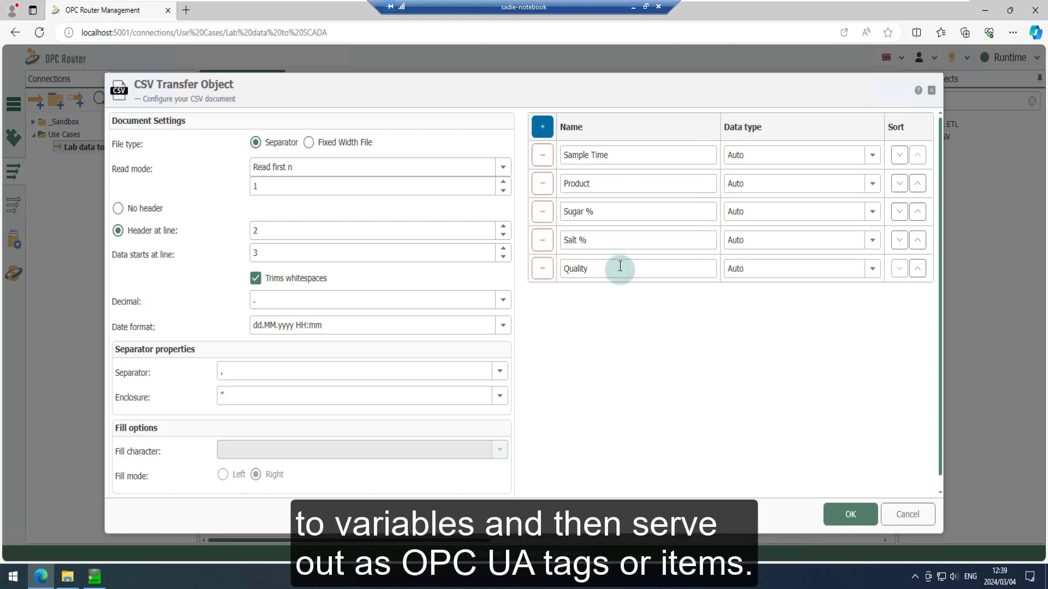
click(908, 514)
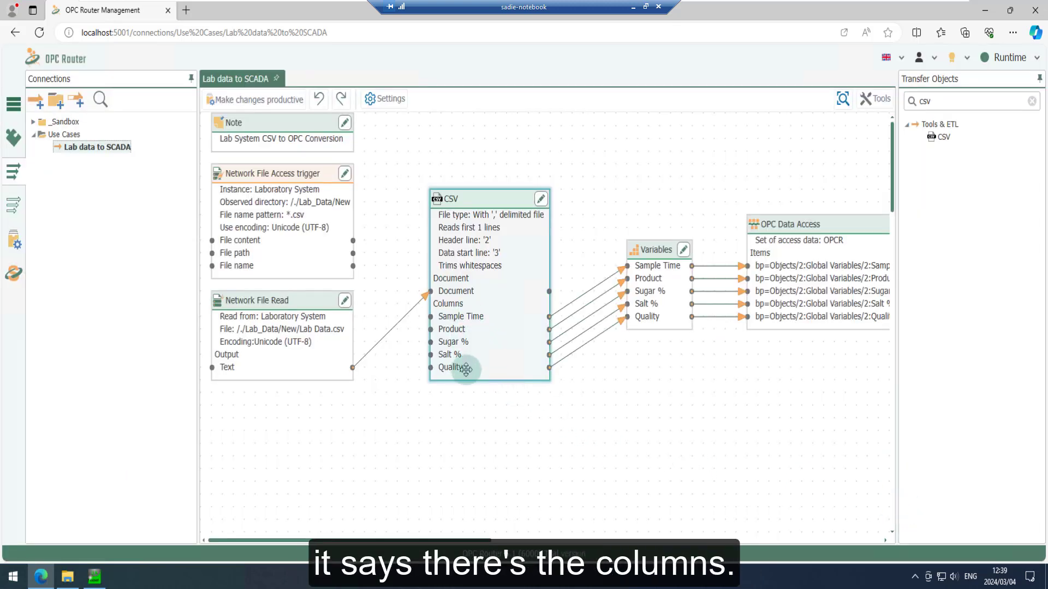
- Add and delete a test Variables object, then open the existing Variables object's settings
click(641, 252)
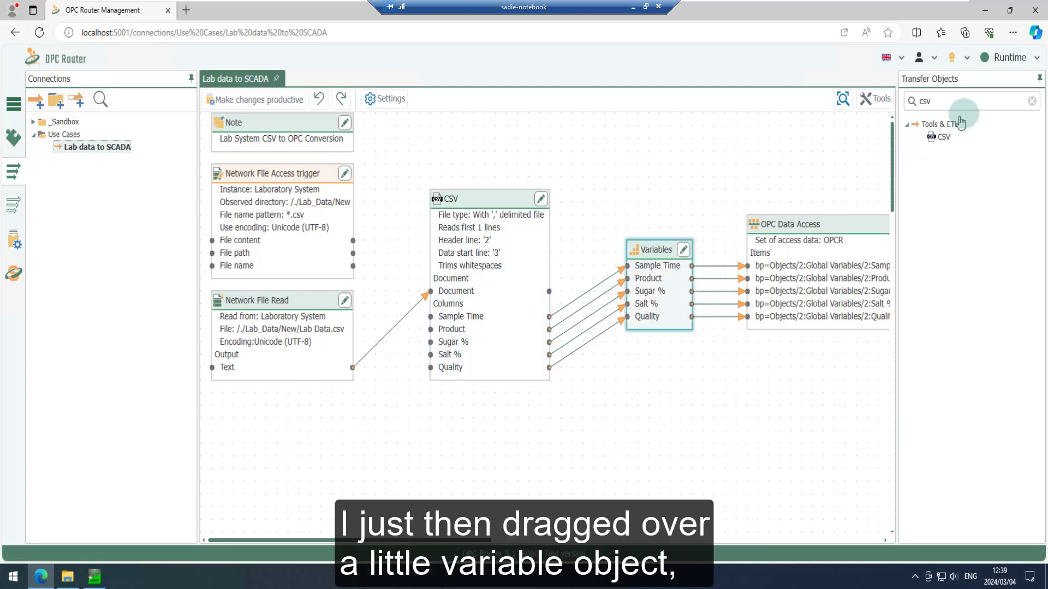
click(954, 99)
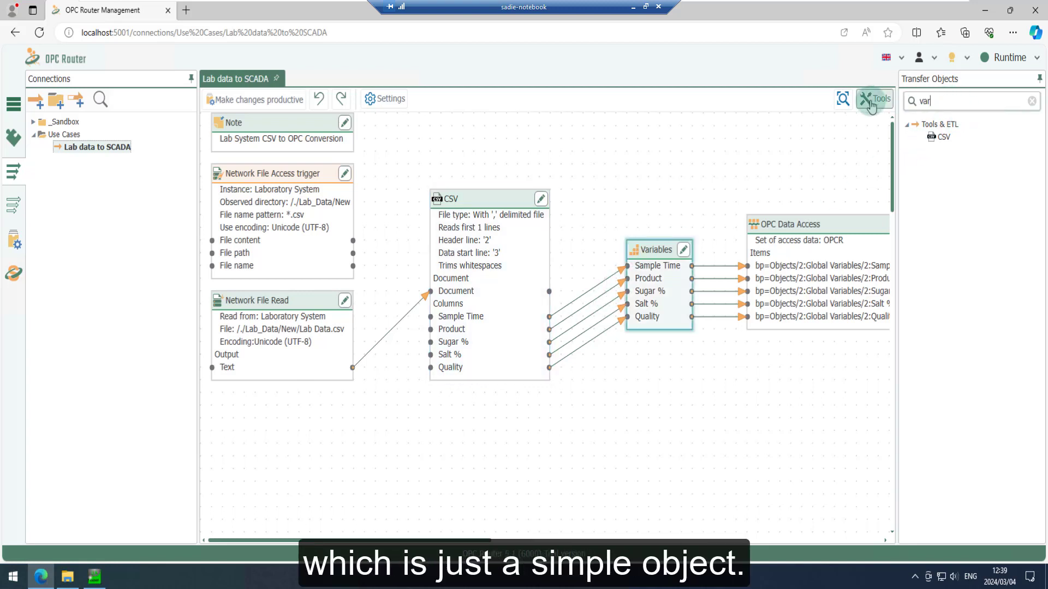
drag(949, 137, 666, 422)
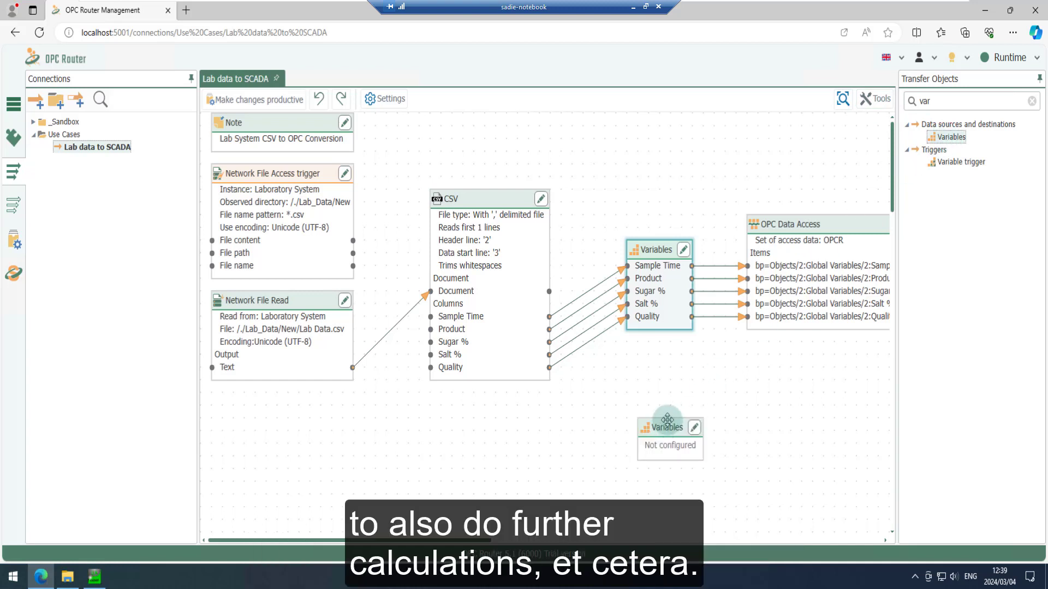
click(666, 427)
key(Delete)
click(682, 254)
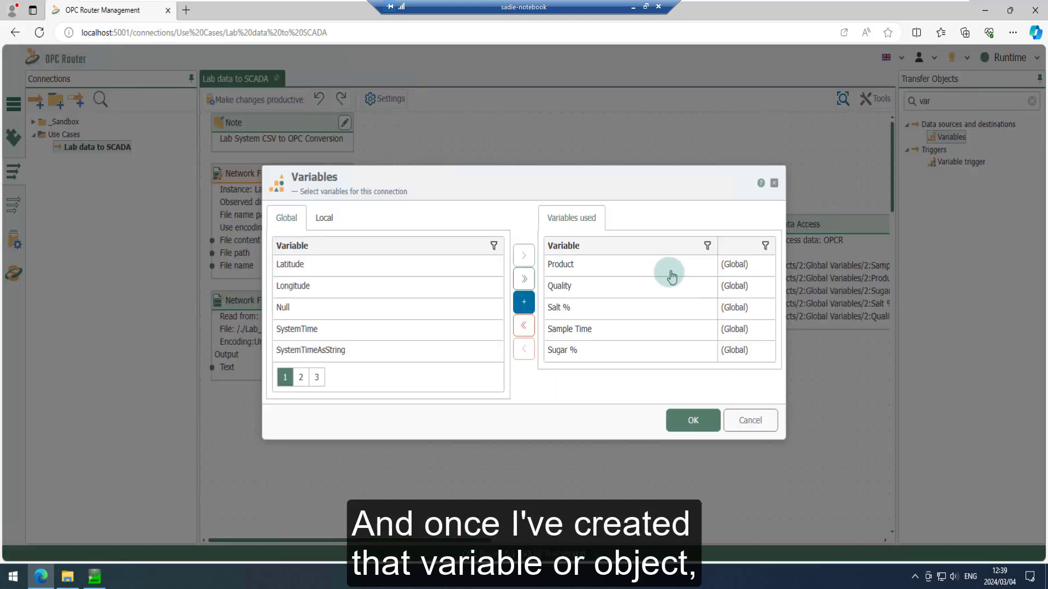
- Cancel the Variables settings and drop a new OPC Data Access object onto the canvas
click(752, 422)
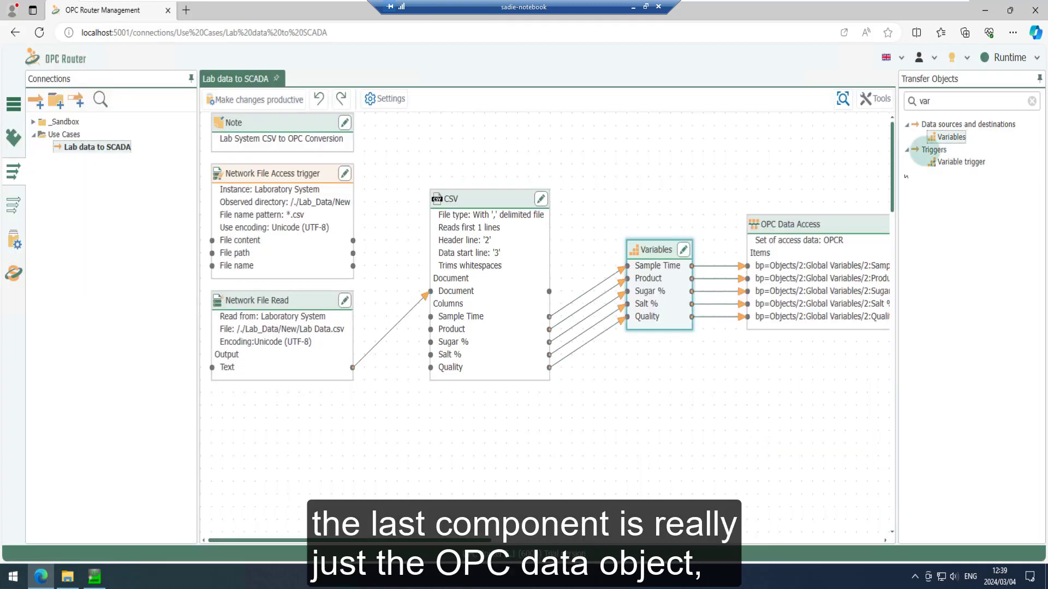
double_click(928, 101)
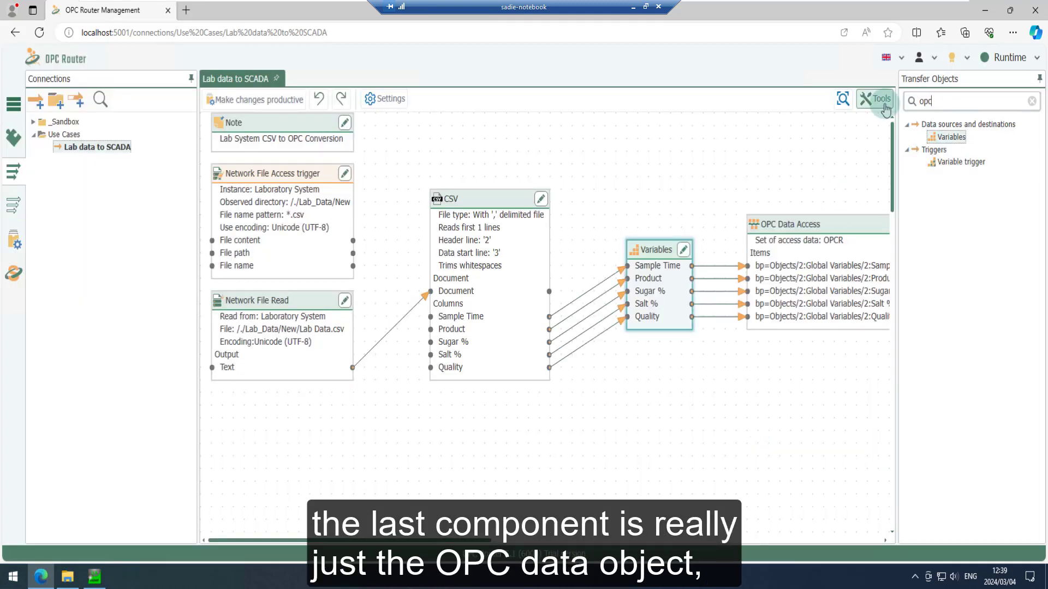
drag(976, 187, 753, 377)
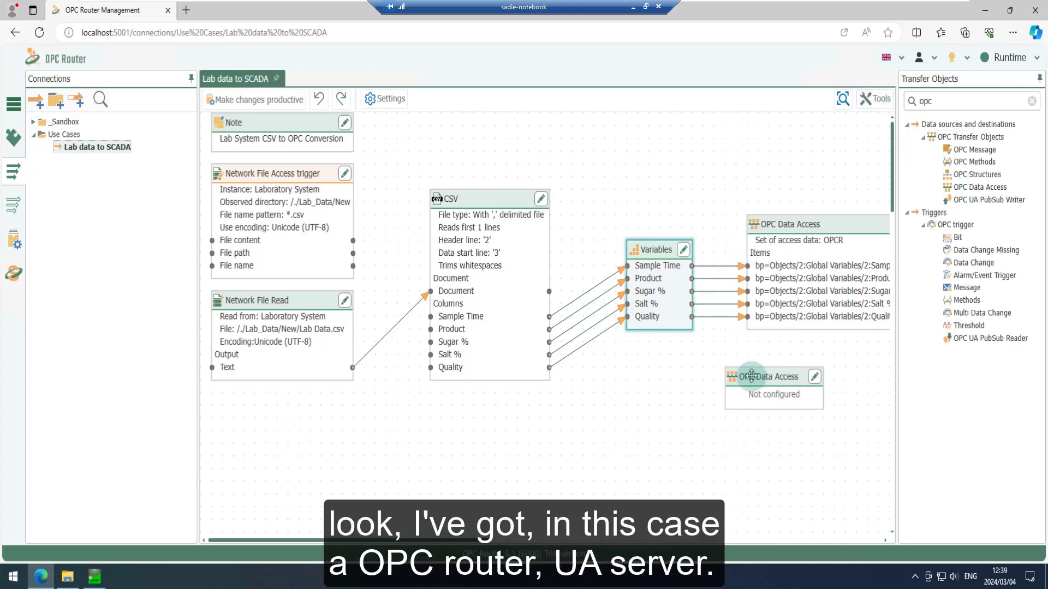
- Point the new OPC Data Access object at UA Server OPCR and browse its Global Variables tags
click(816, 380)
click(774, 187)
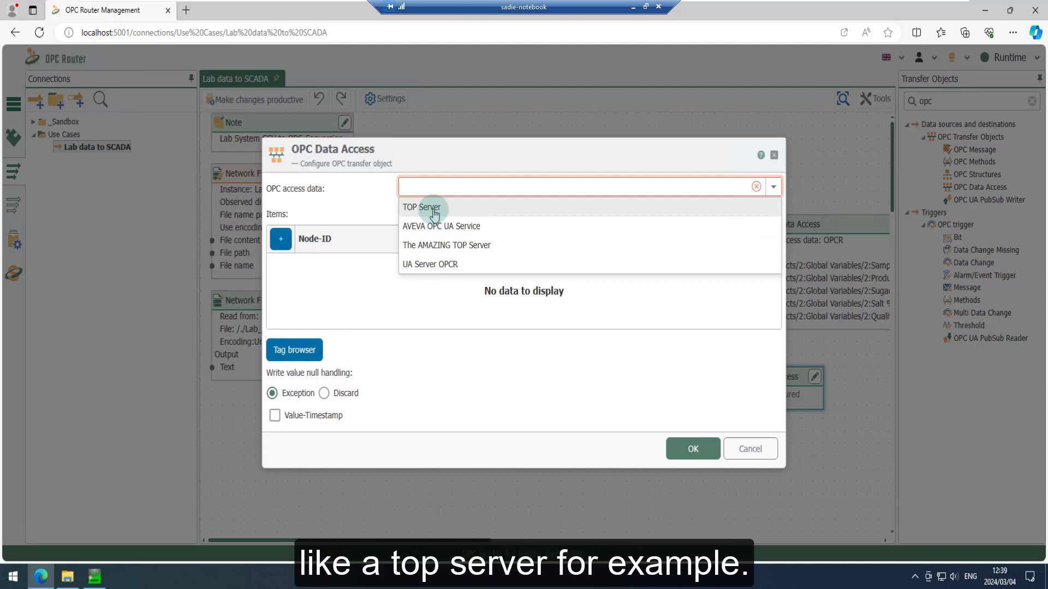
click(427, 265)
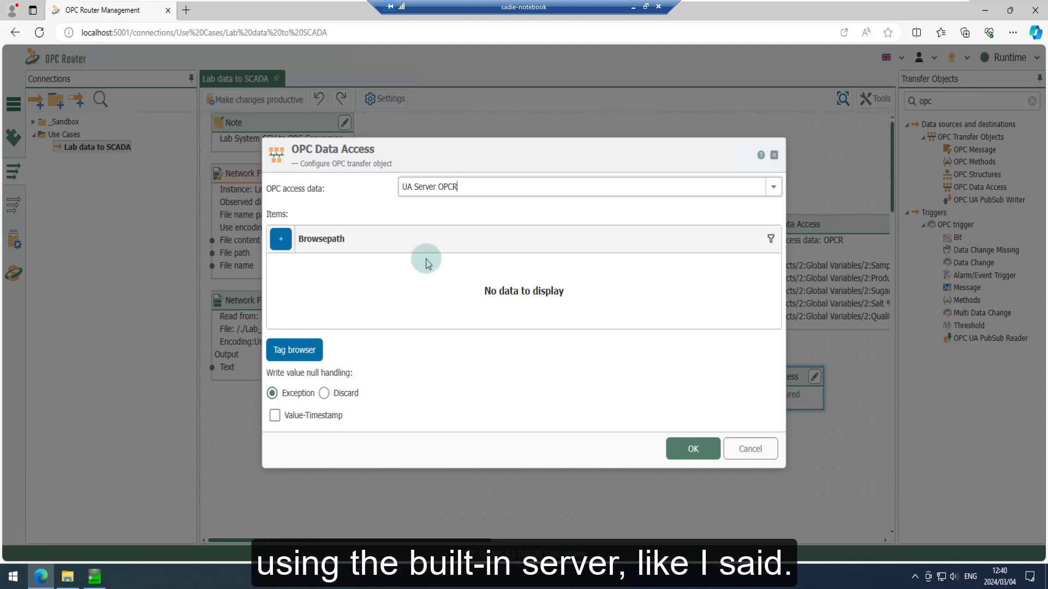
click(300, 343)
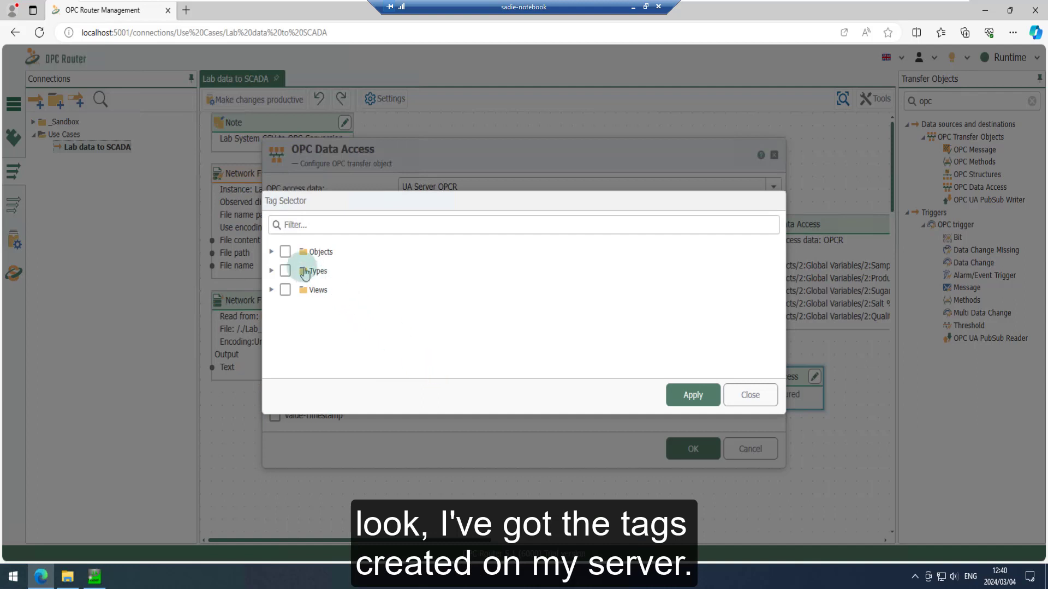
click(271, 252)
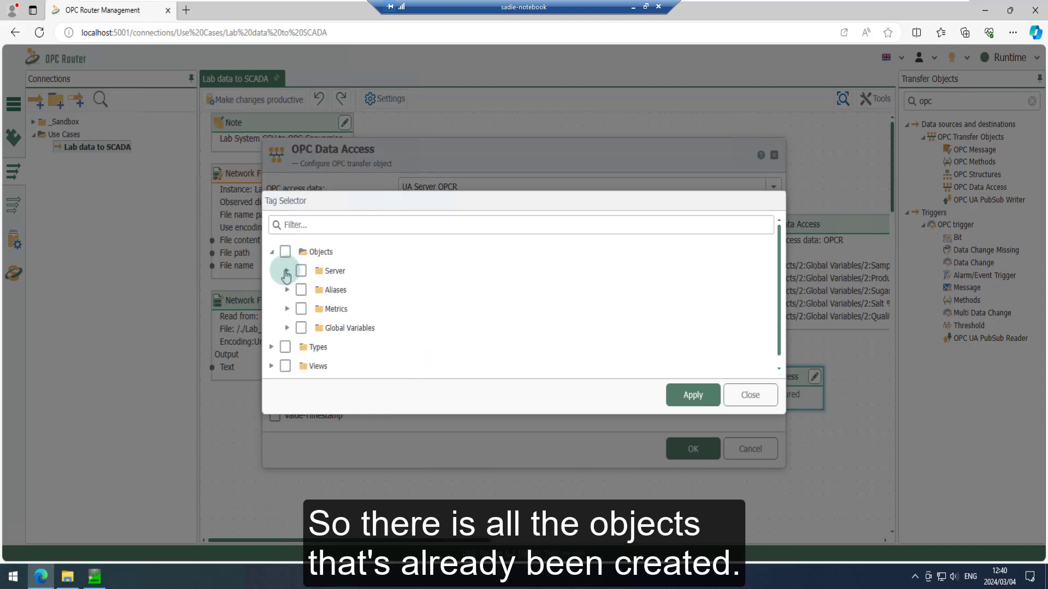
click(288, 271)
scroll(327, 273, down, 2)
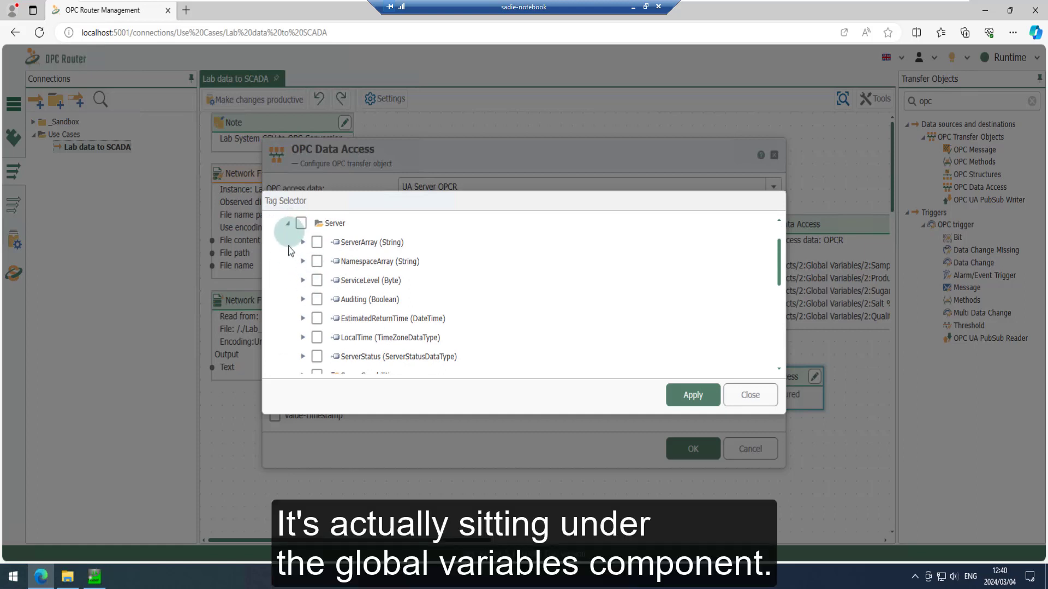
click(288, 223)
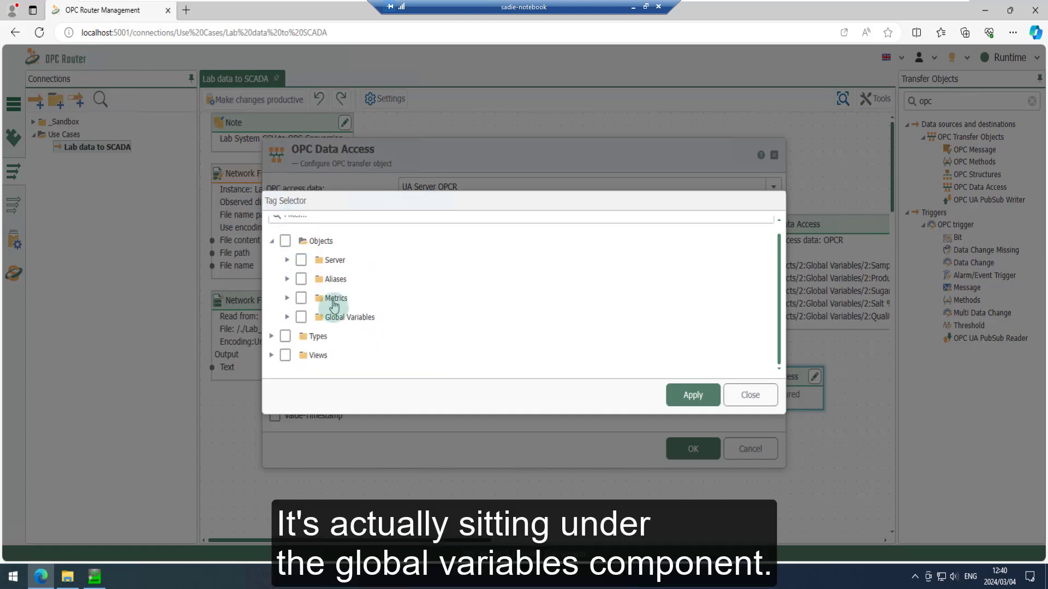
click(288, 317)
scroll(316, 333, down, 3)
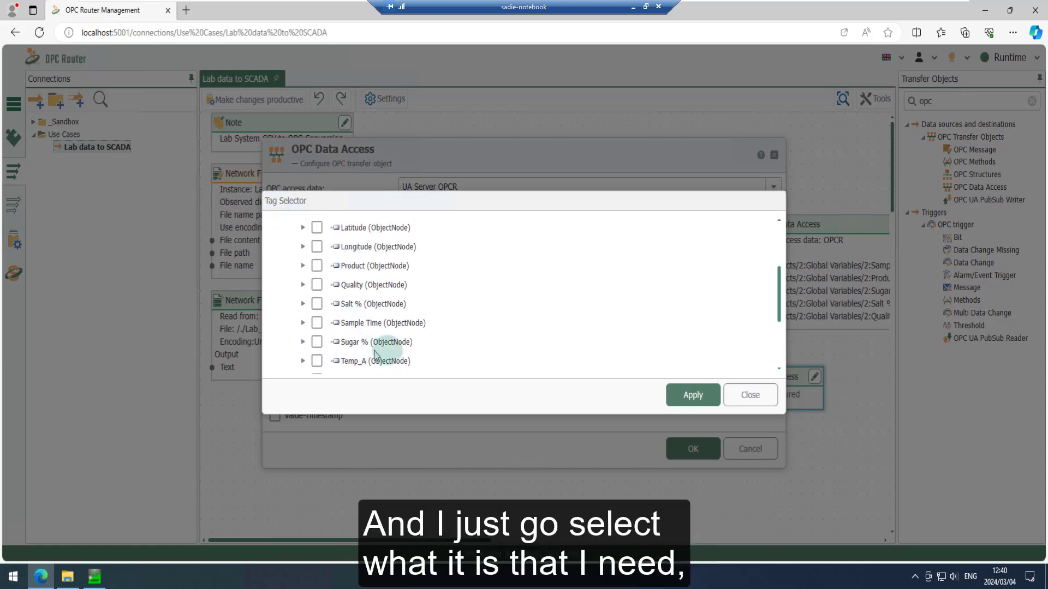
- Close the tag selector and settings, then delete the unconfigured OPC Data Access object
click(756, 400)
click(764, 451)
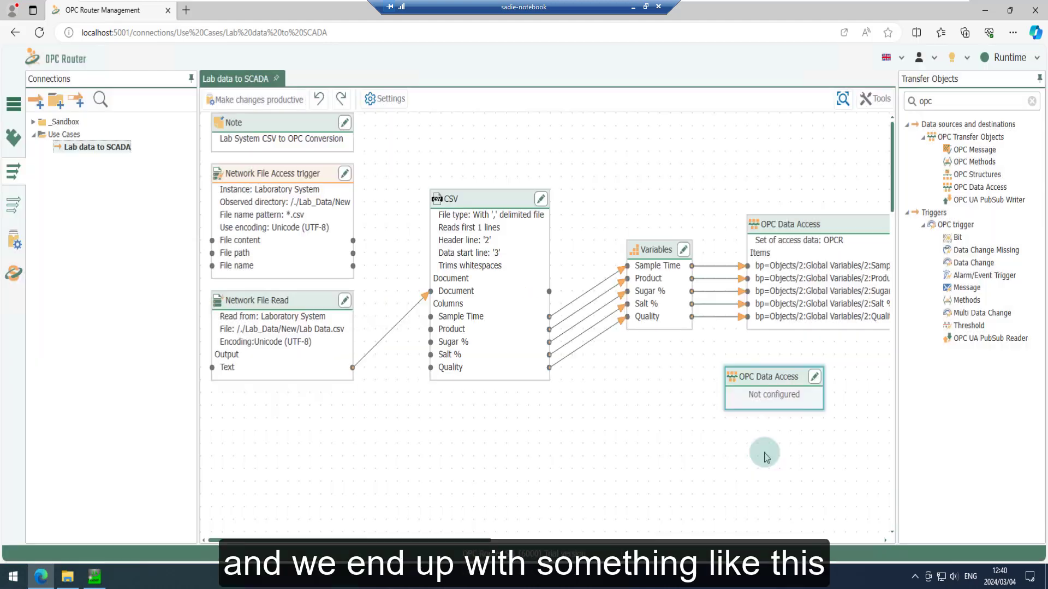
key(Delete)
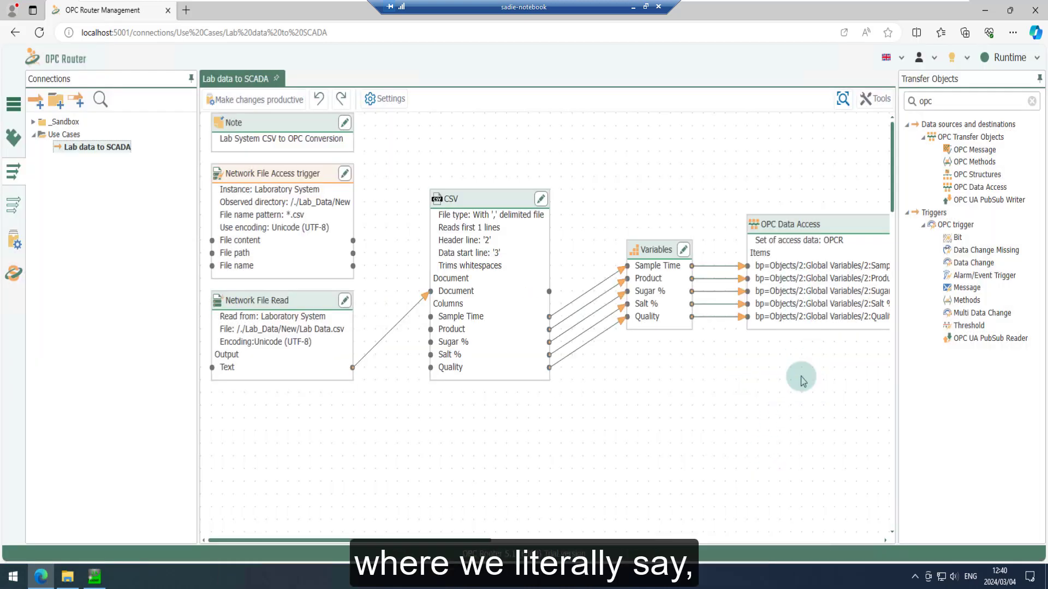
- Step through the Network File Read, CSV, Variables and OPC Data Access nodes
drag(488, 541, 521, 542)
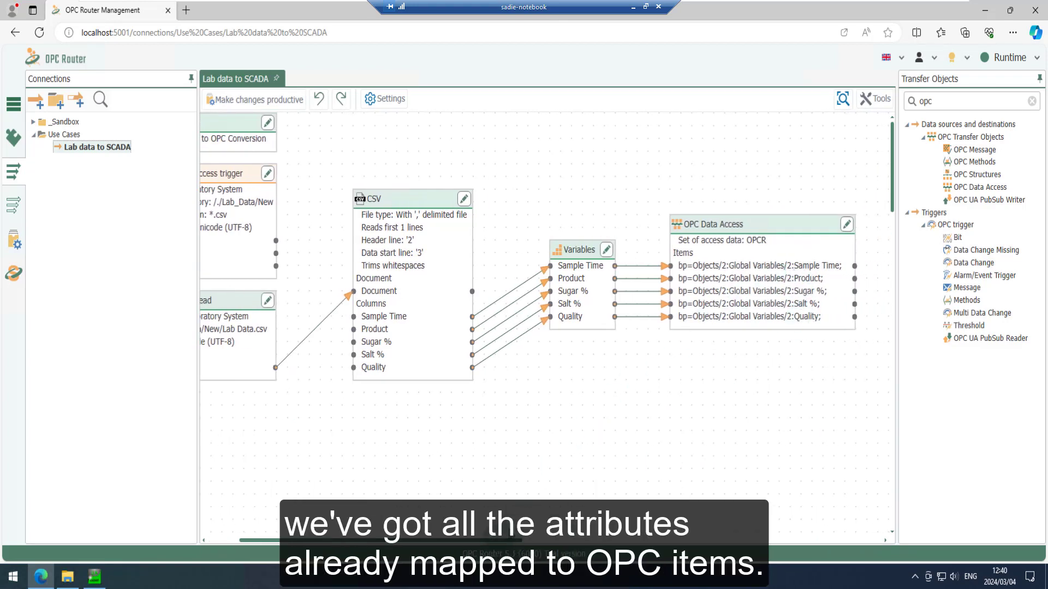
drag(406, 542, 375, 542)
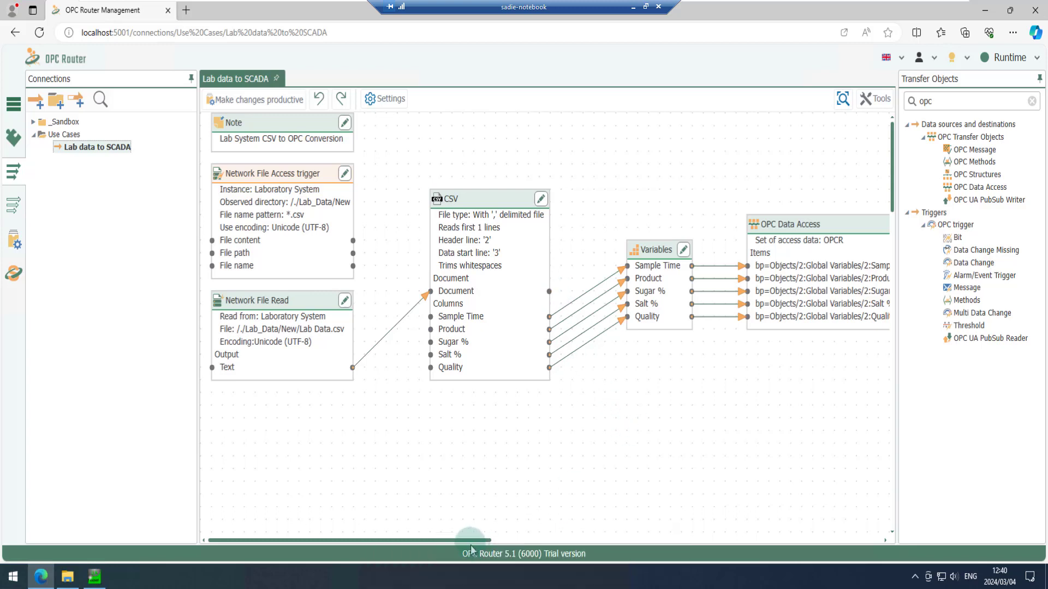
mouse_move(469, 544)
mouse_down()
mouse_move(484, 546)
mouse_move(462, 546)
mouse_up()
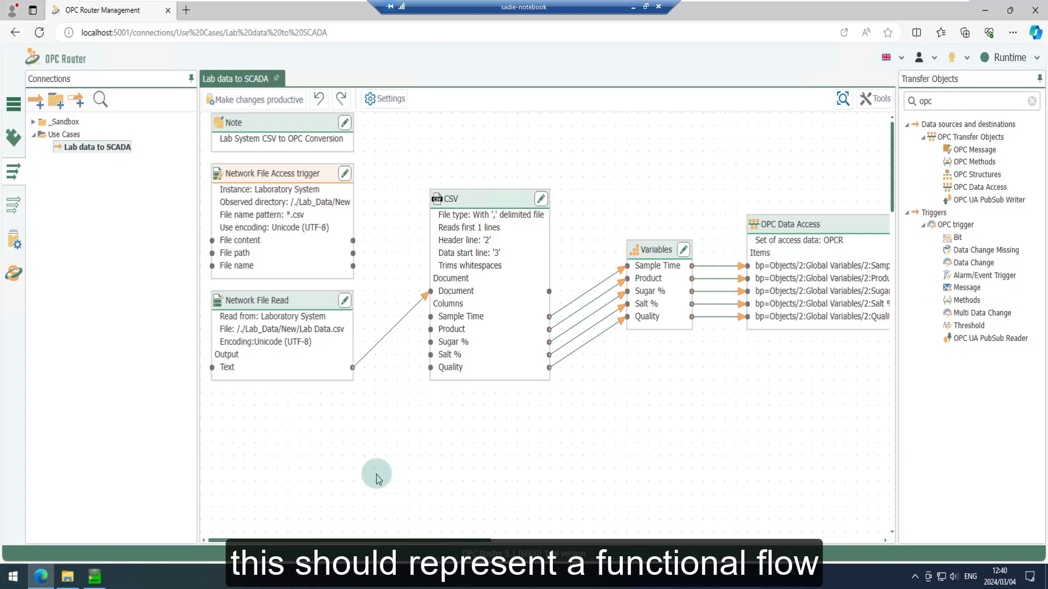
click(267, 301)
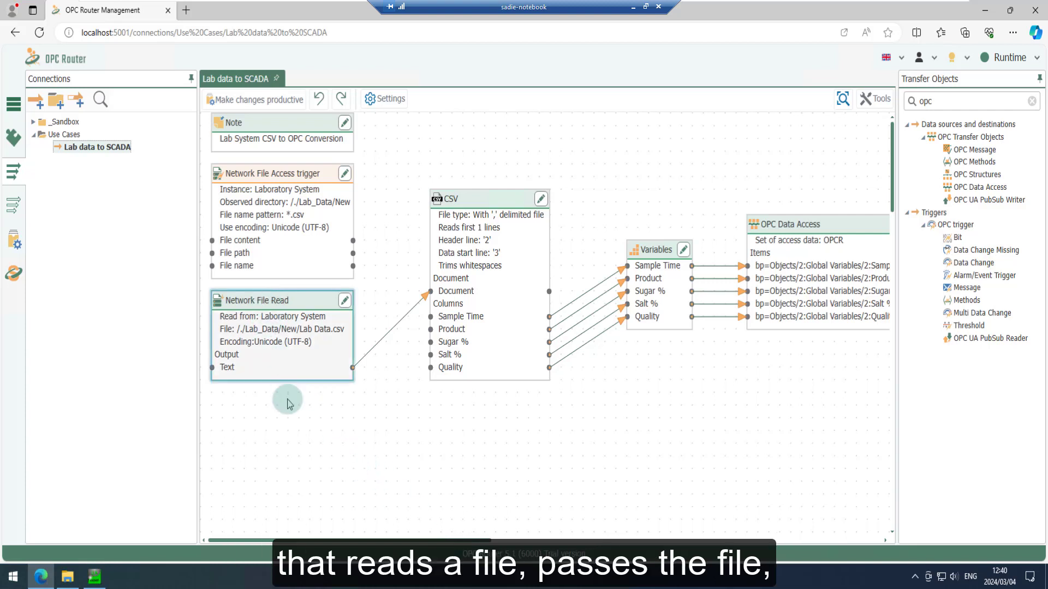
click(496, 282)
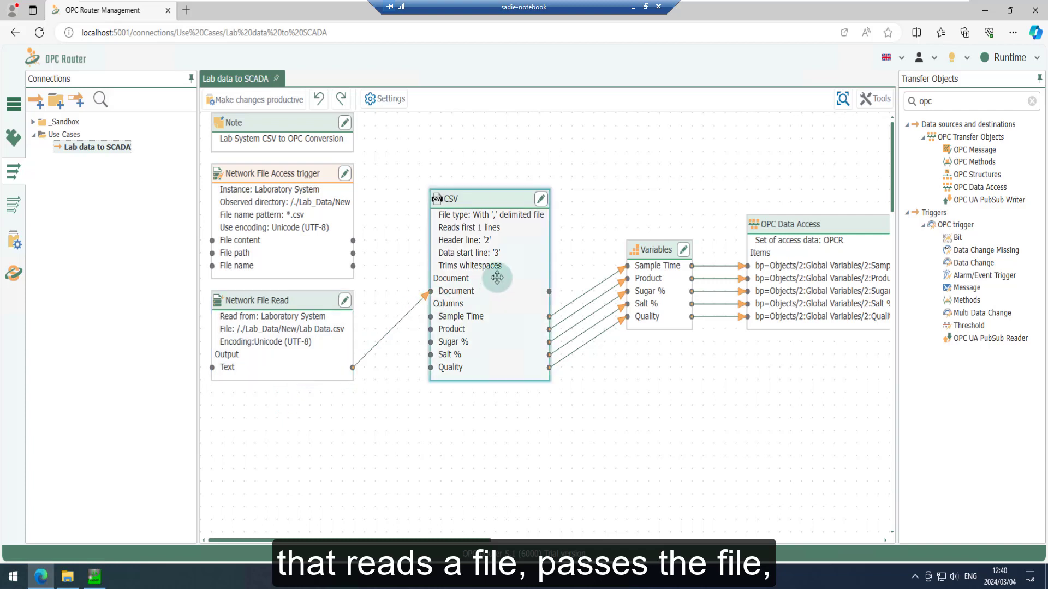
click(665, 289)
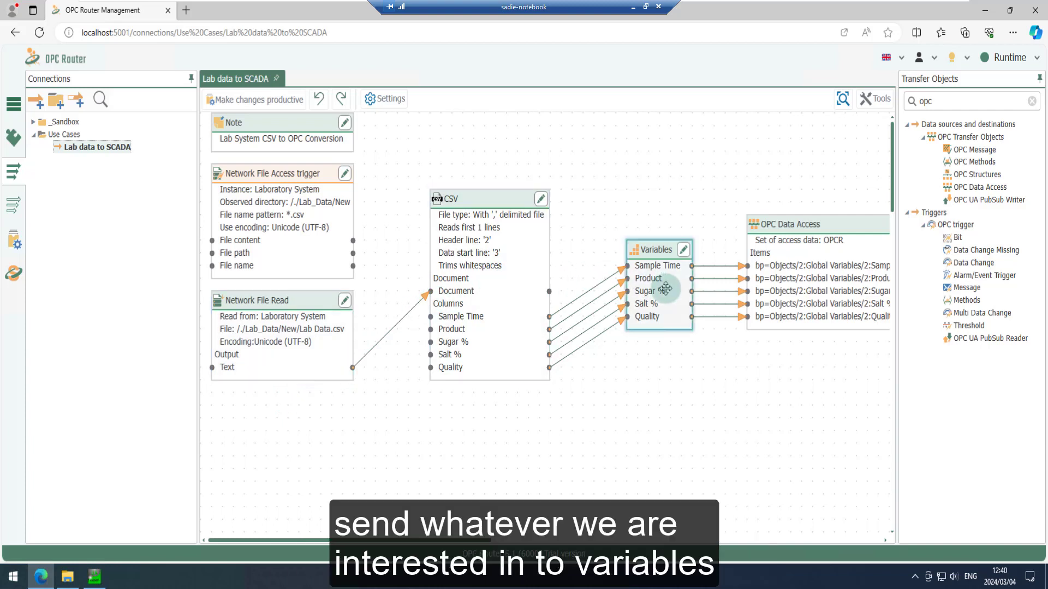
click(807, 264)
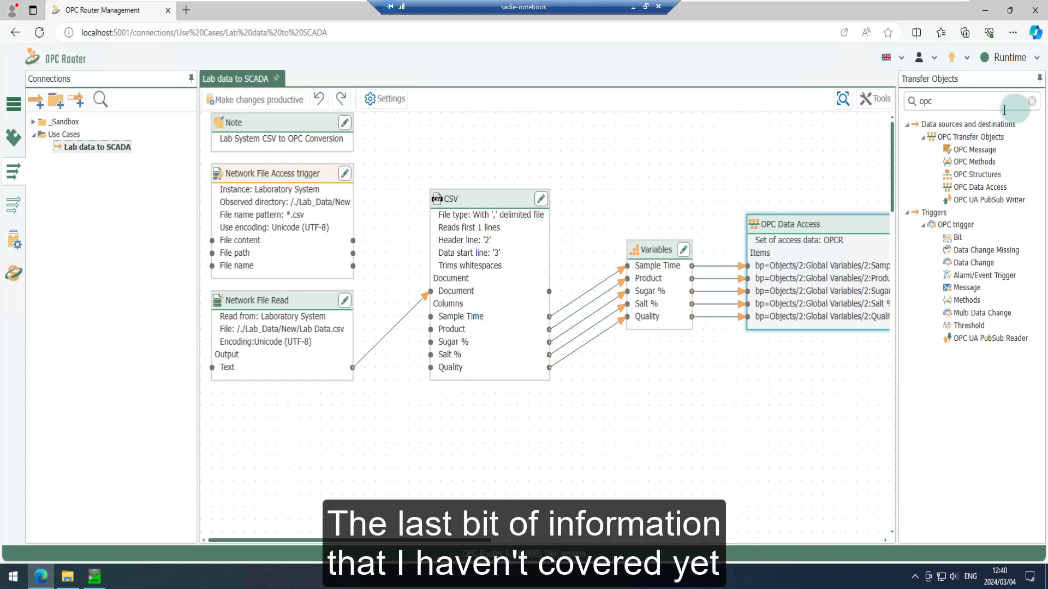
- Clear the search filter and place a Time trigger block below the CSV block
click(1032, 102)
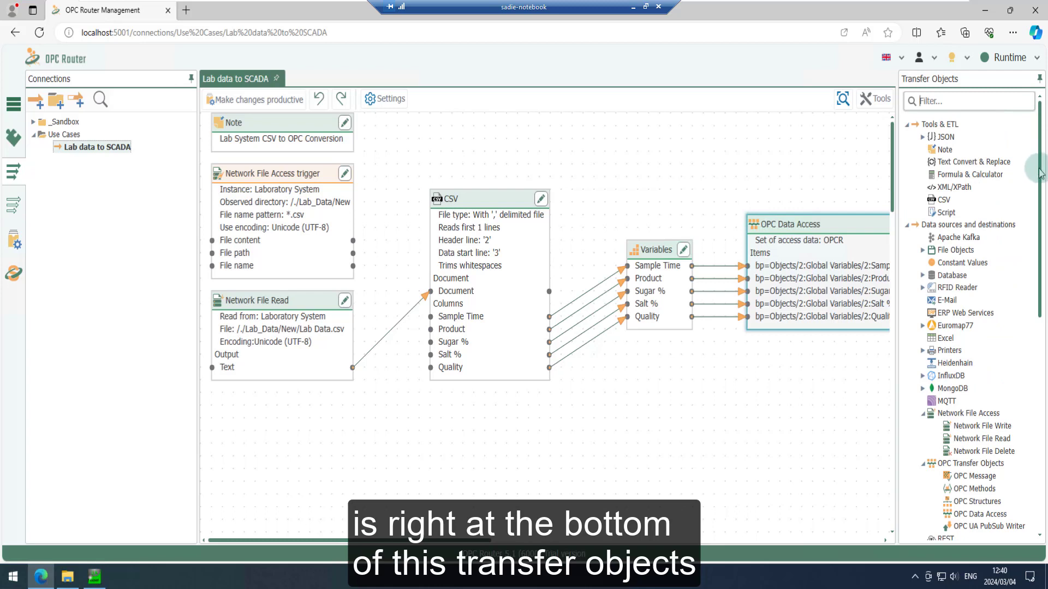
drag(1040, 175, 1034, 392)
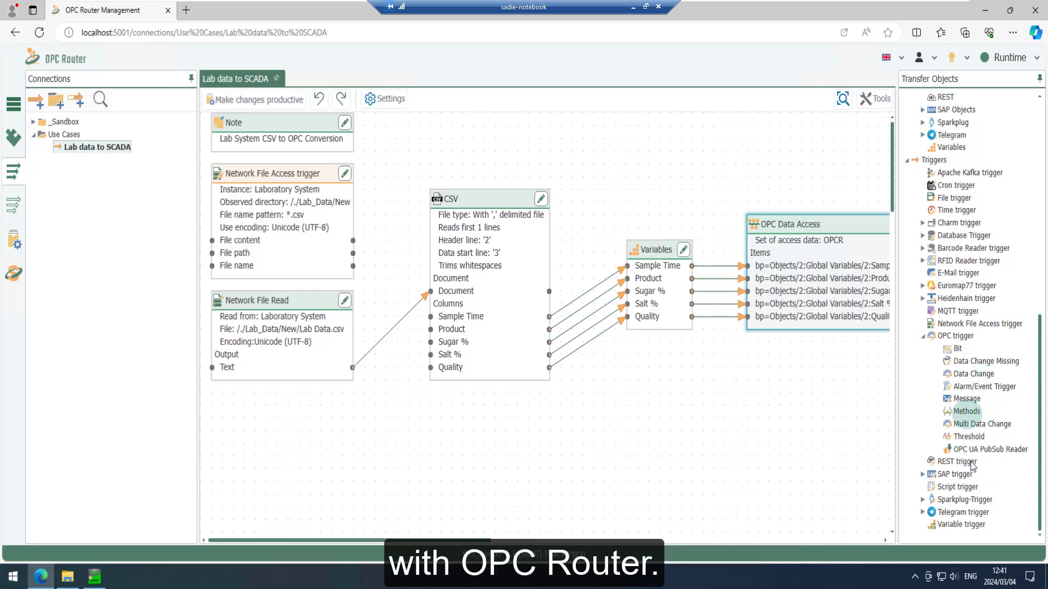
drag(958, 210, 475, 429)
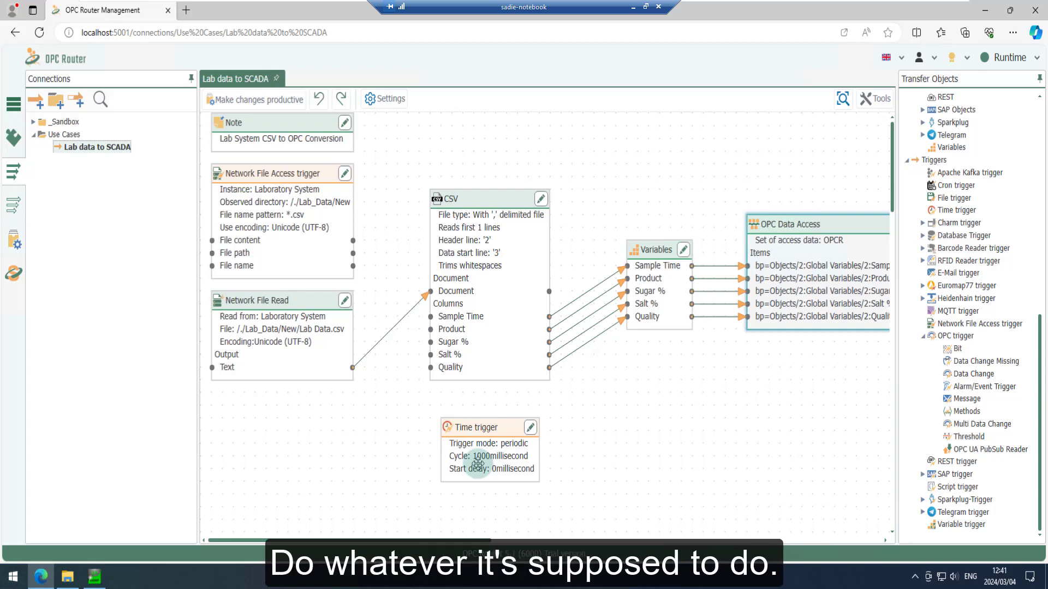
click(494, 434)
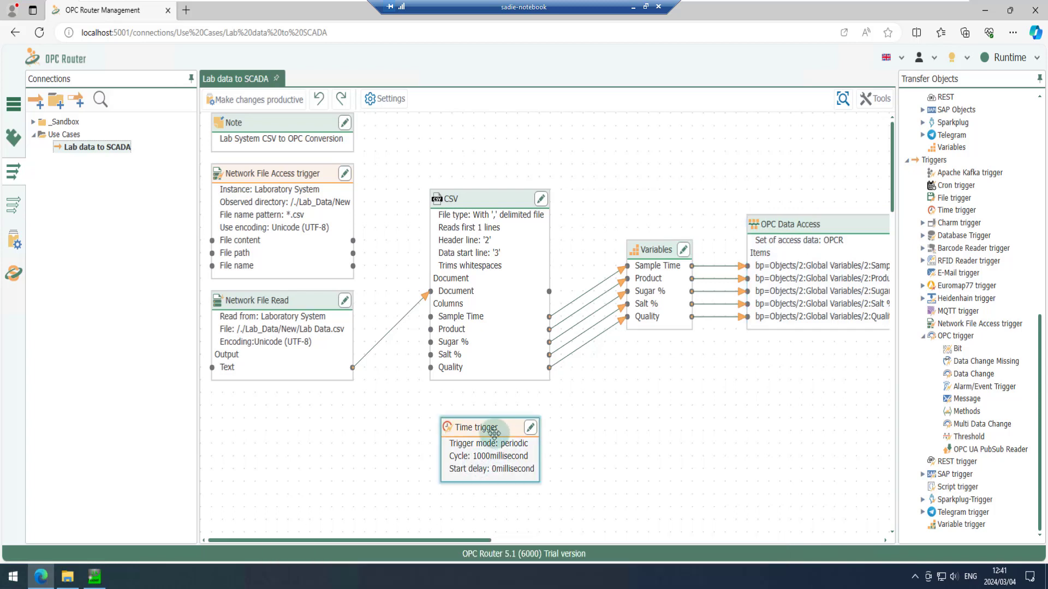
- Delete the Time trigger and review the *.csv pattern and ./Lab_Data/Processed destination without changes
key(Delete)
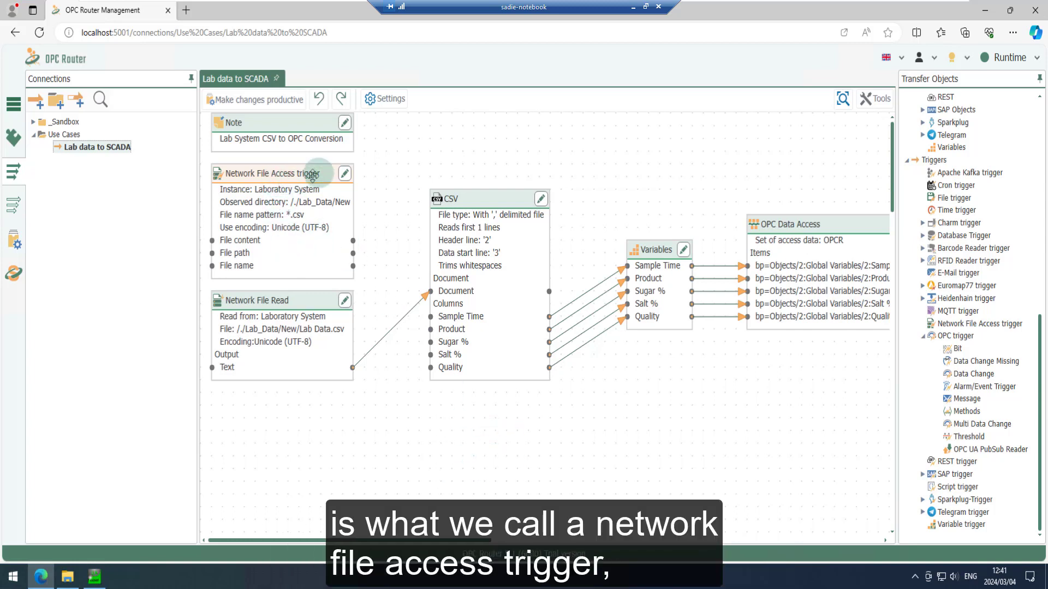
click(344, 174)
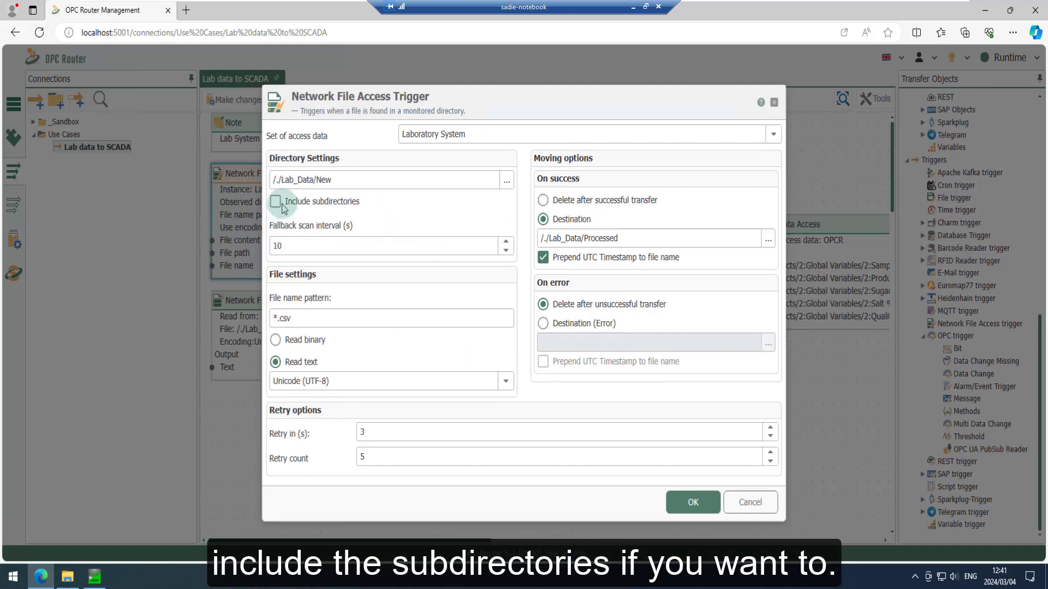
click(296, 319)
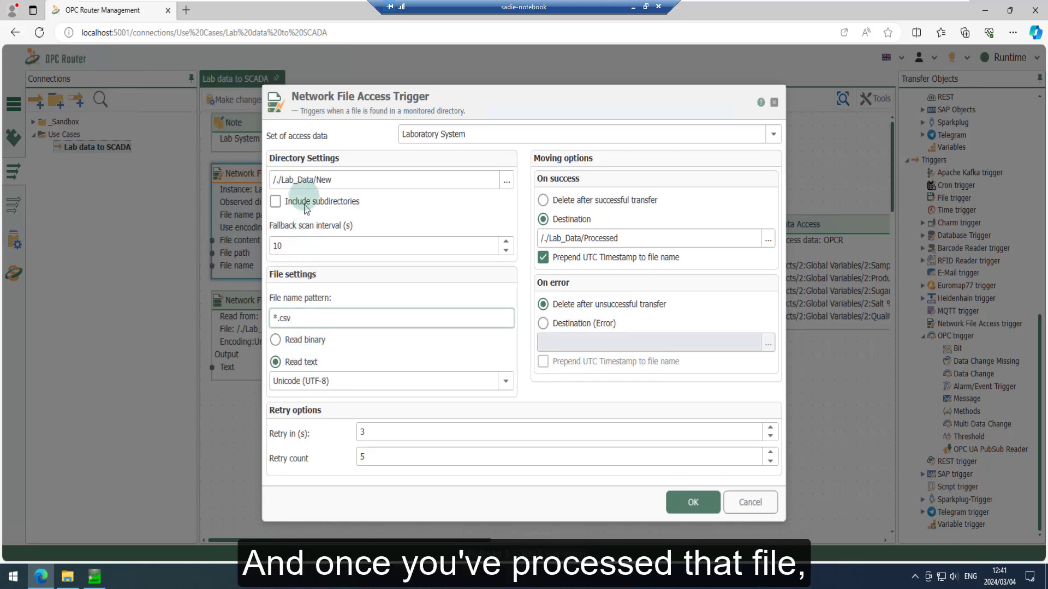
click(585, 219)
click(625, 238)
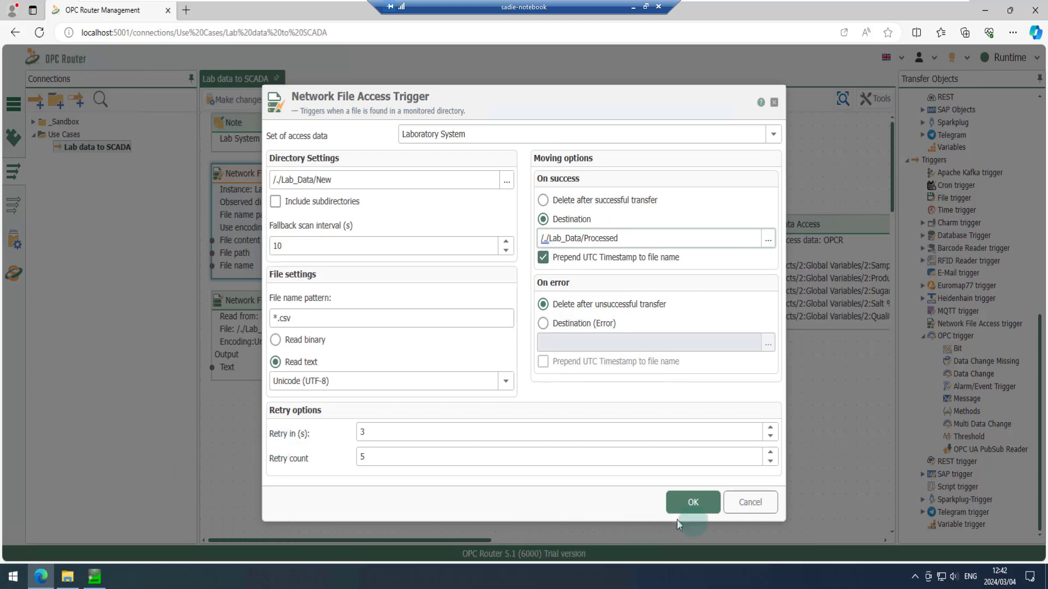
click(749, 504)
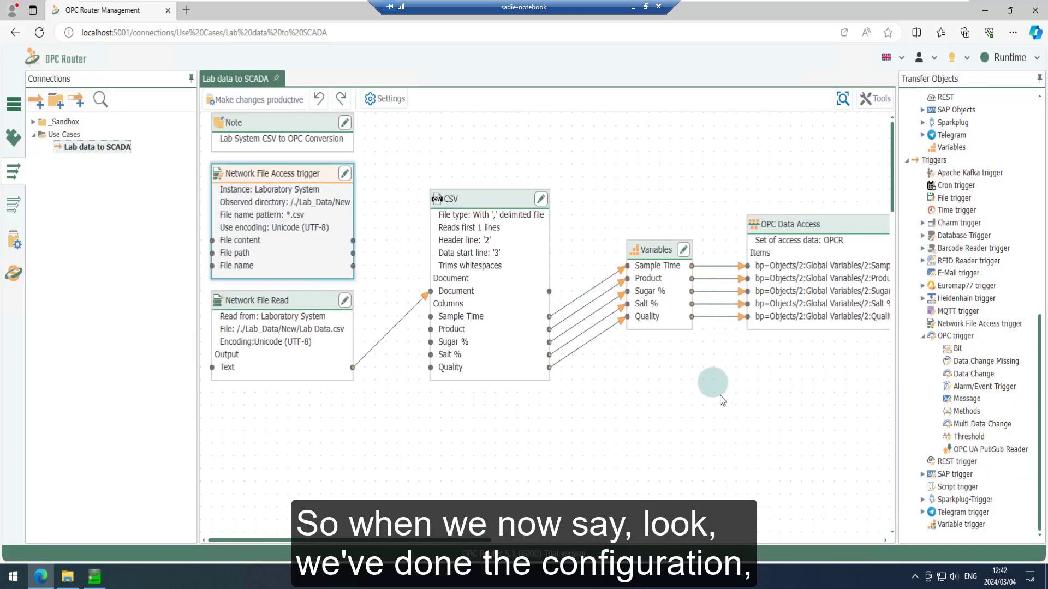
- Make the connection changes productive to publish it and show its Status view
click(279, 104)
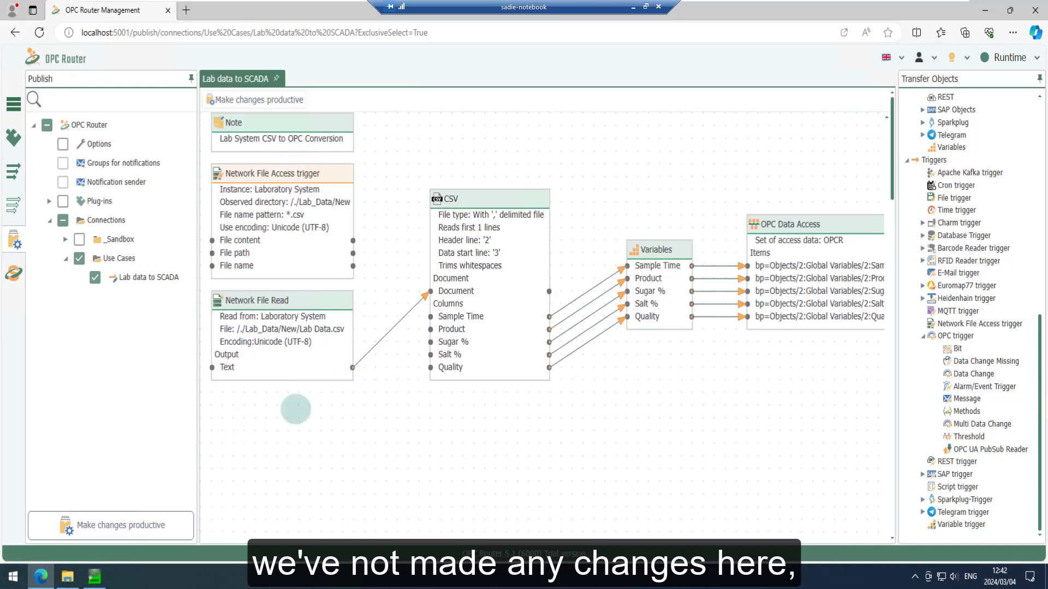
click(153, 524)
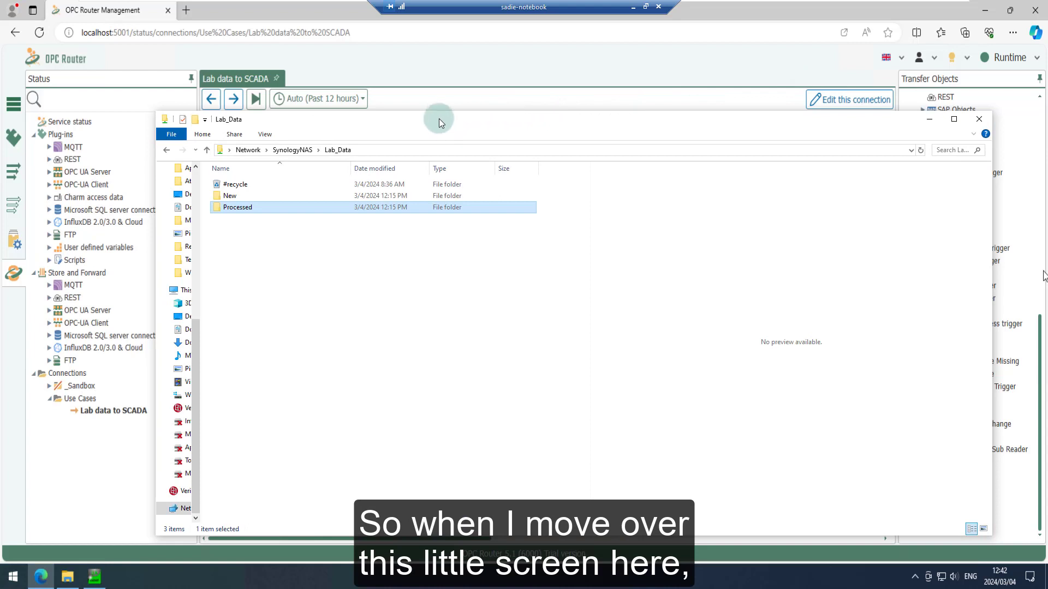
- Copy the newest lab data CSV from the Processed folder
drag(439, 118, 359, 75)
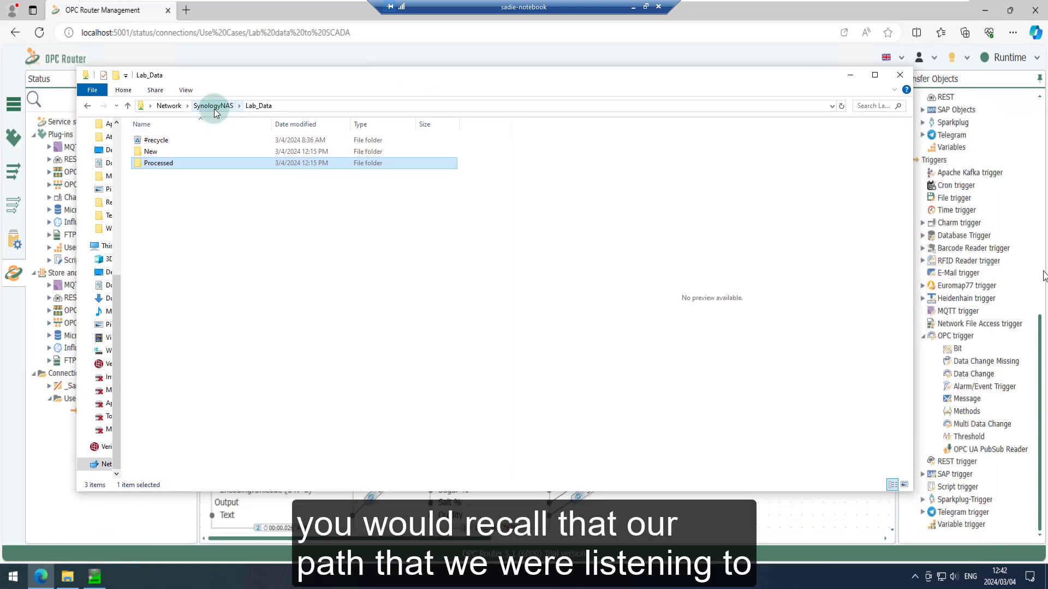
double_click(182, 164)
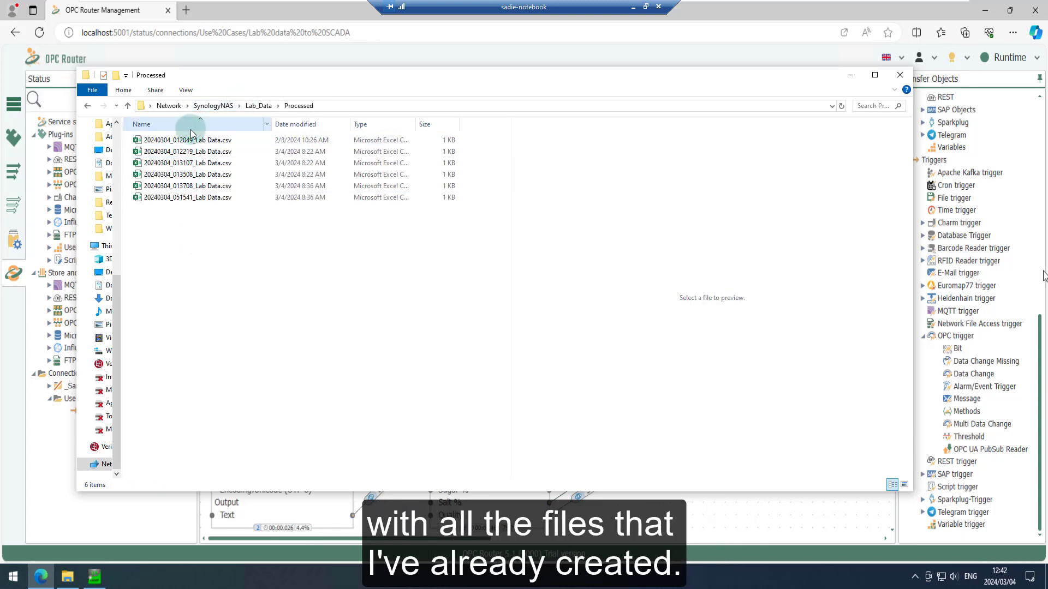
click(191, 198)
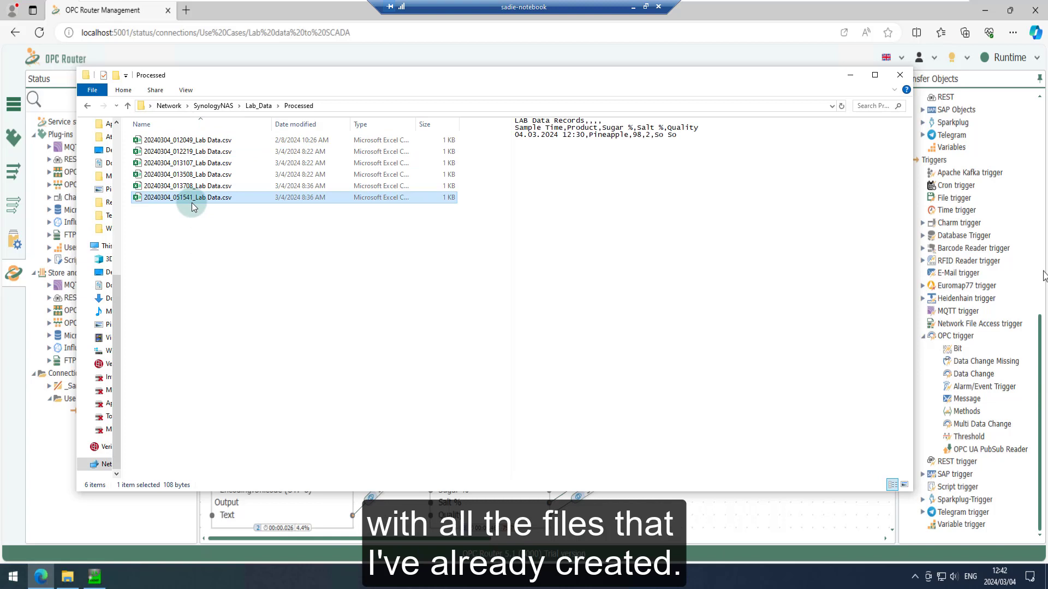
right_click(191, 207)
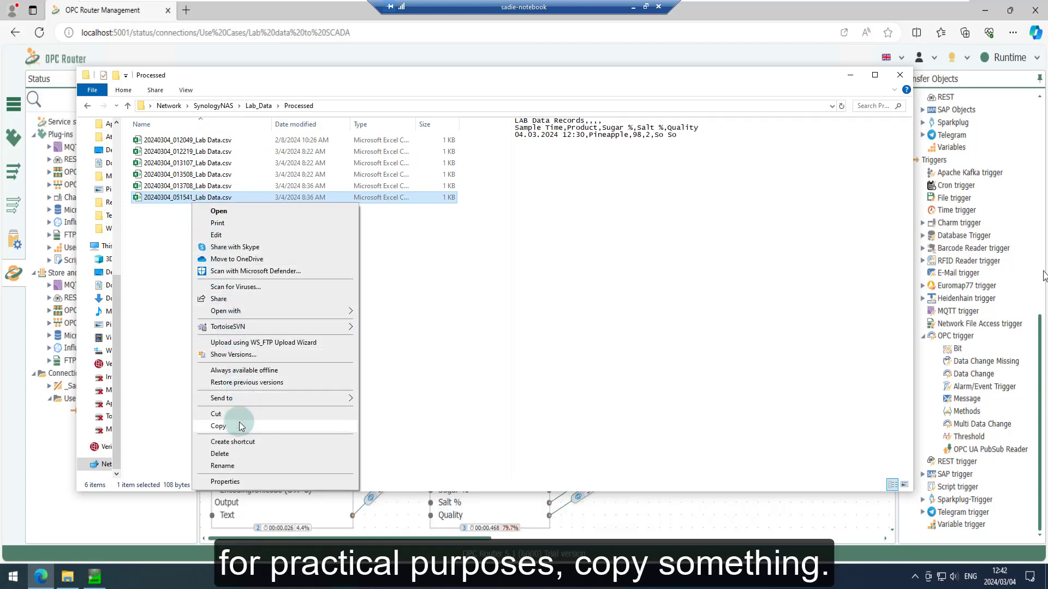
click(242, 426)
- Paste the copied CSV into the Lab_Data folder
click(258, 105)
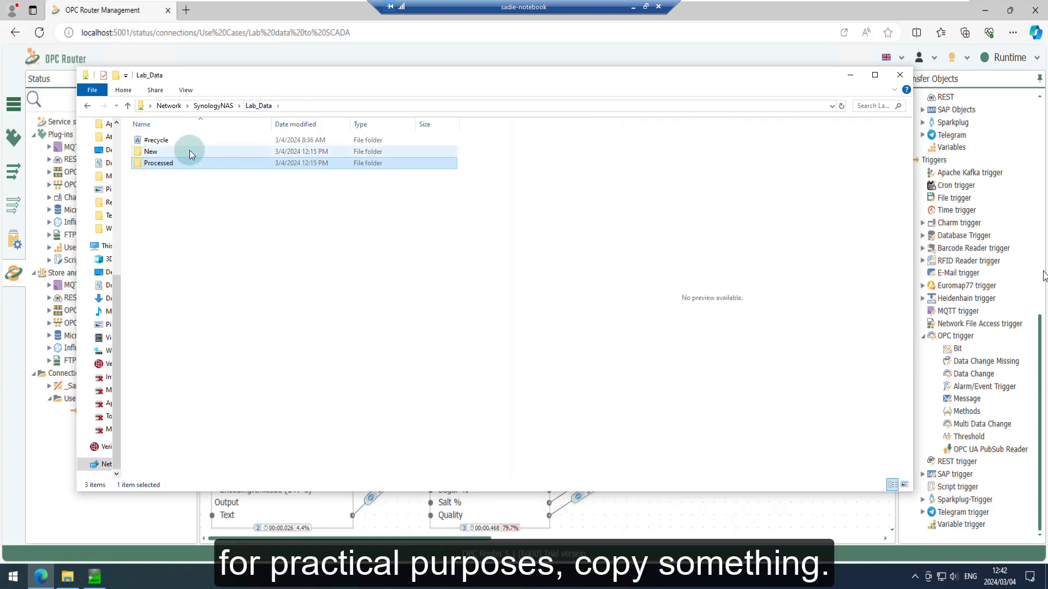
double_click(185, 154)
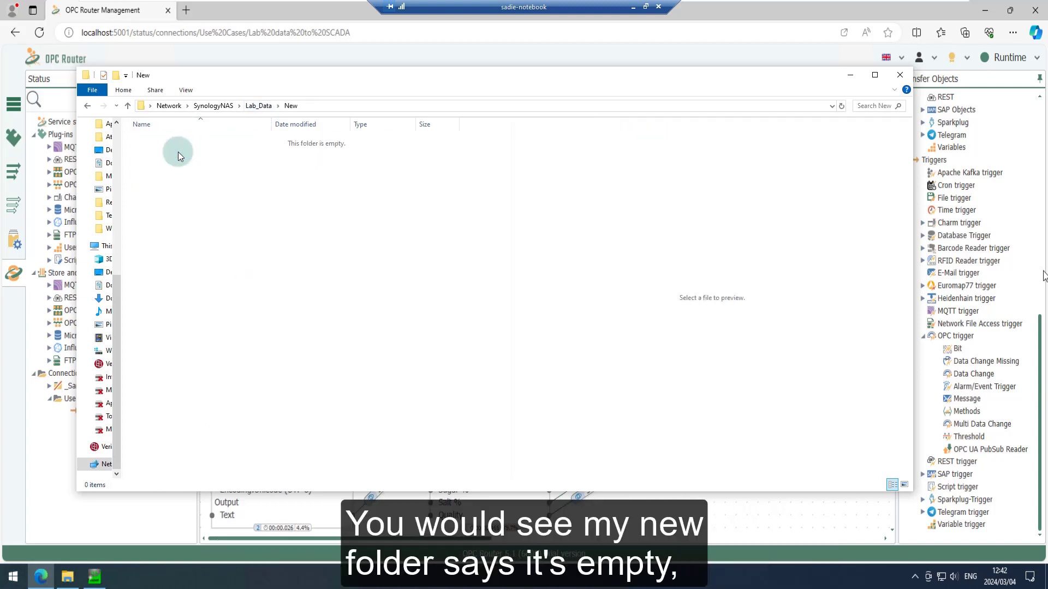
click(257, 106)
right_click(165, 211)
mouse_move(222, 356)
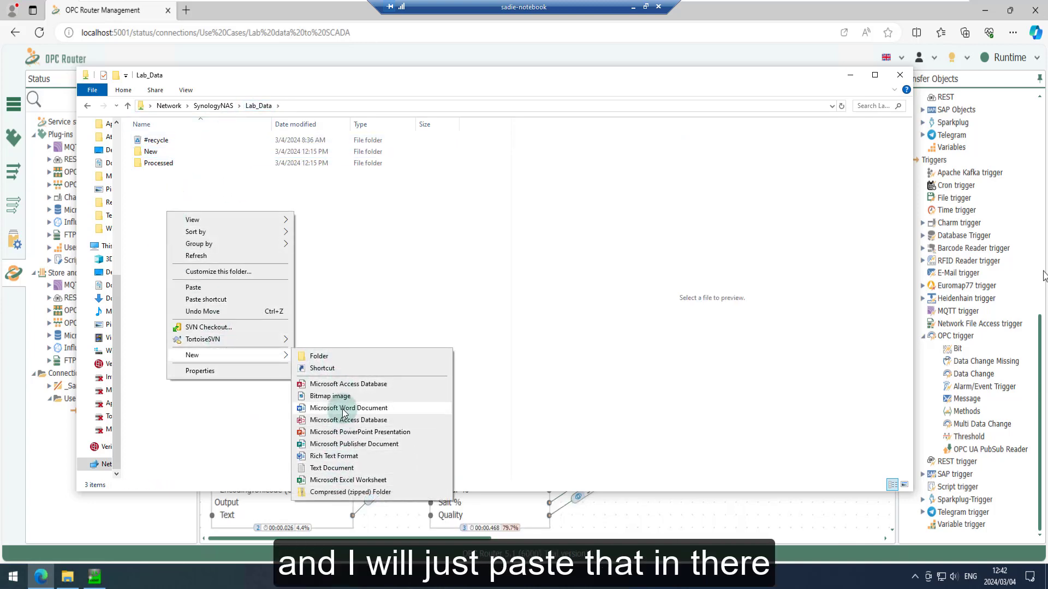
click(205, 286)
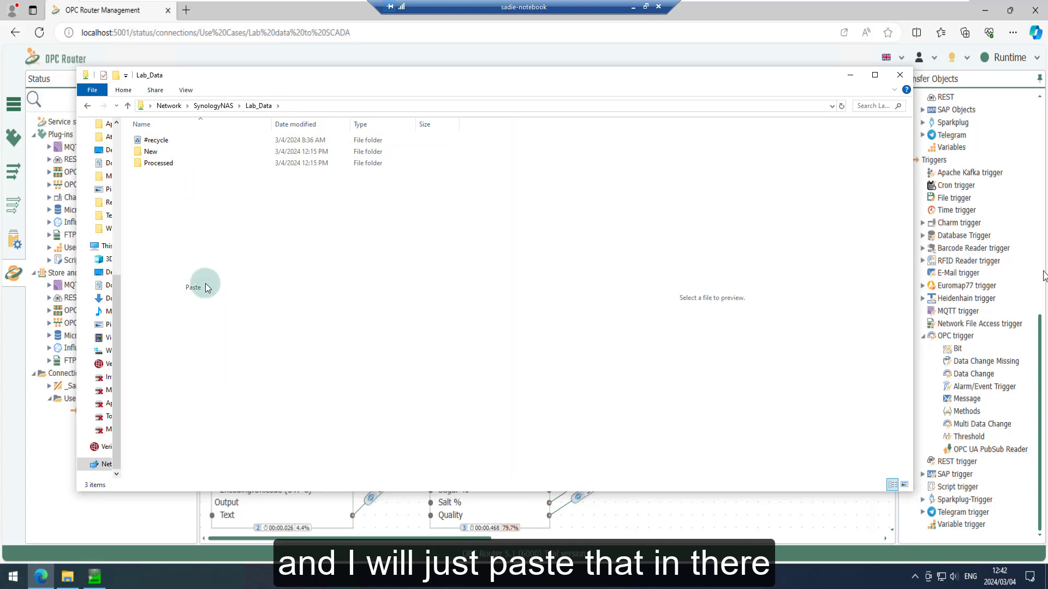
- Rename the pasted file to Lab Data.csv by removing its timestamp prefix, then open it maximized in Excel
click(195, 197)
click(191, 176)
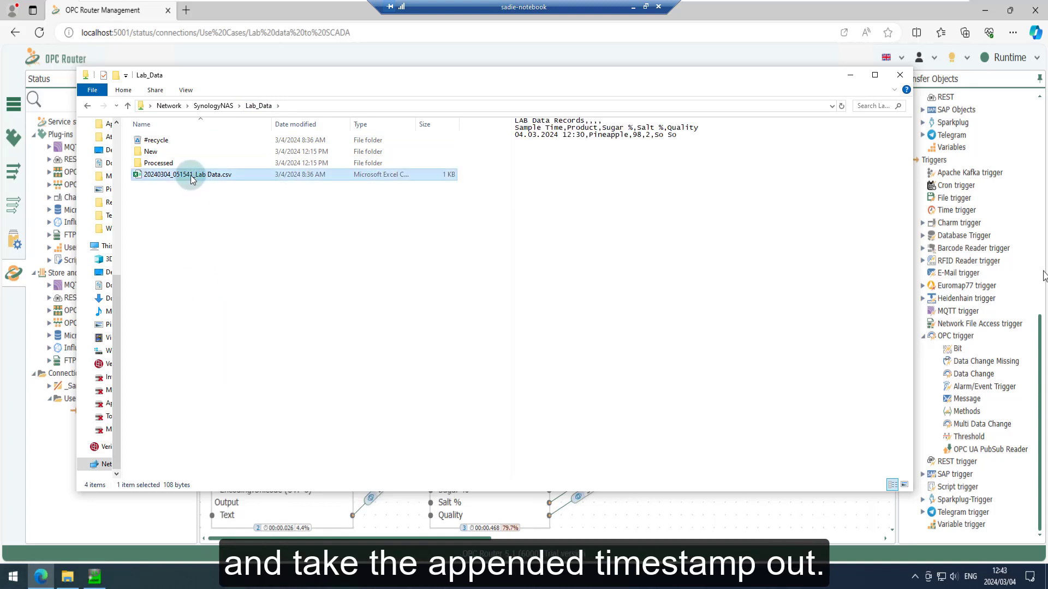
click(191, 176)
drag(195, 175, 145, 177)
key(BackSpace)
key(Return)
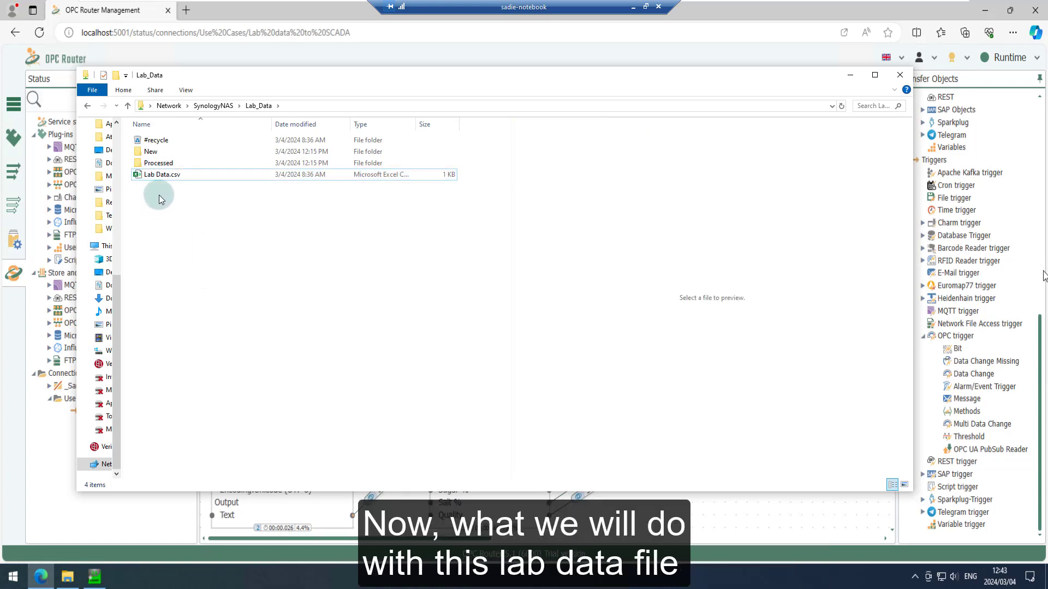
double_click(160, 176)
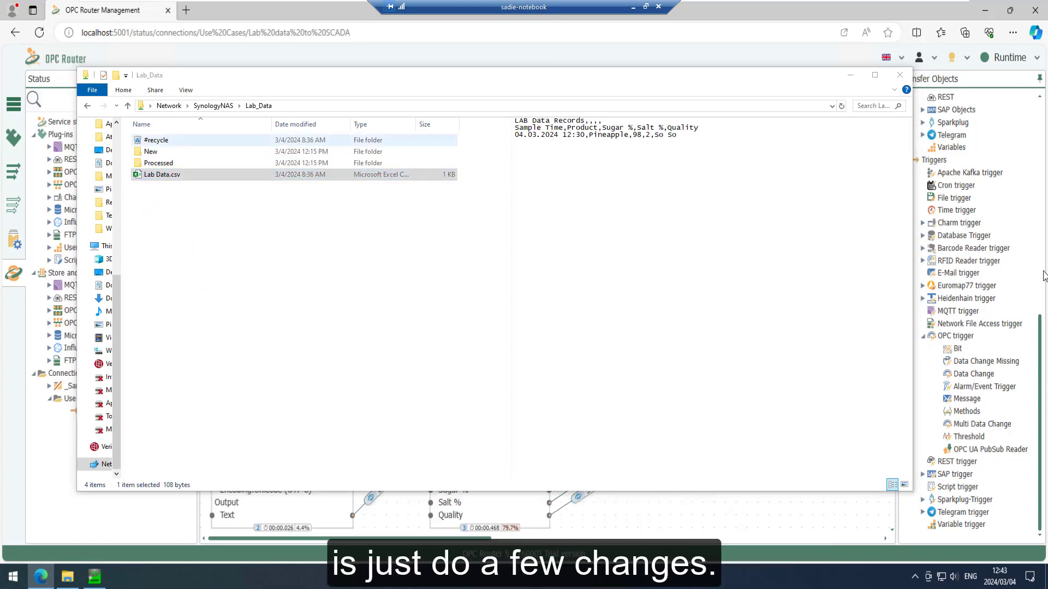
double_click(414, 169)
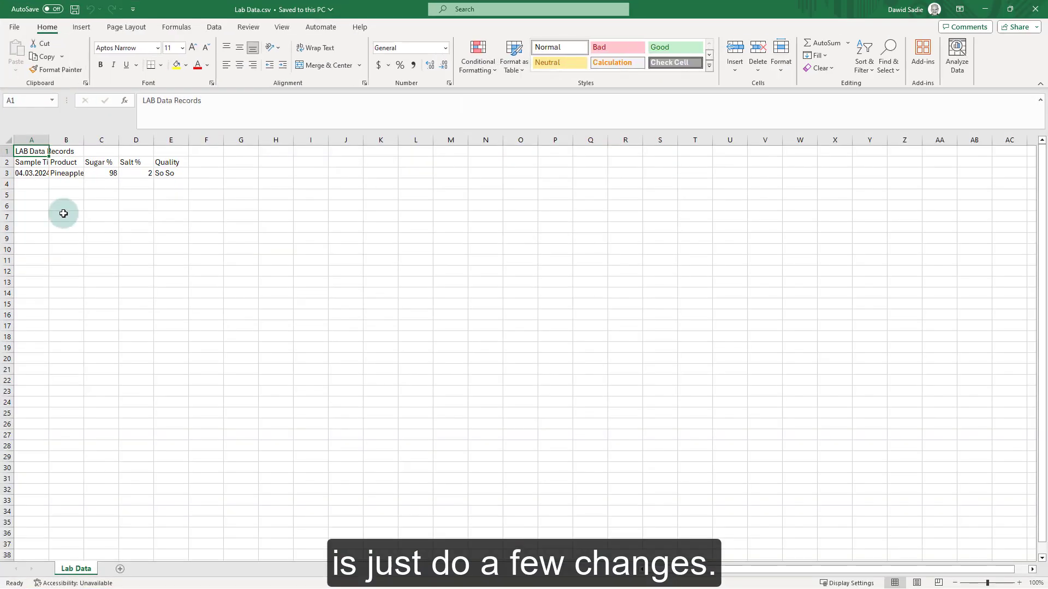
- Set the A3 sample time to 15:30 and the B3 product to 'Gummi Berry juice'
click(31, 173)
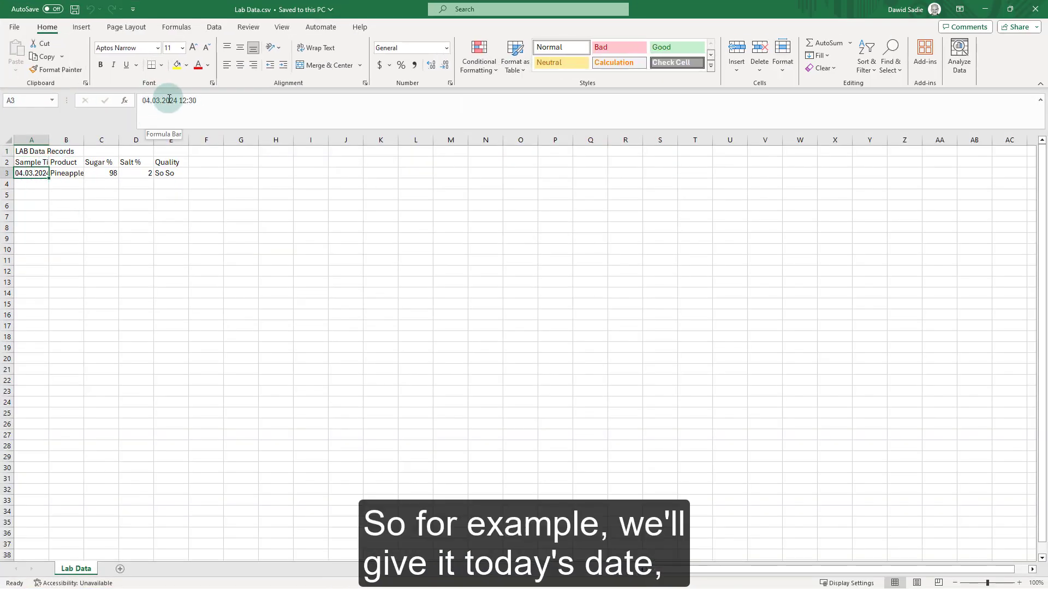
drag(179, 100, 197, 101)
text(25:")
key(BackSpace)
key(BackSpace)
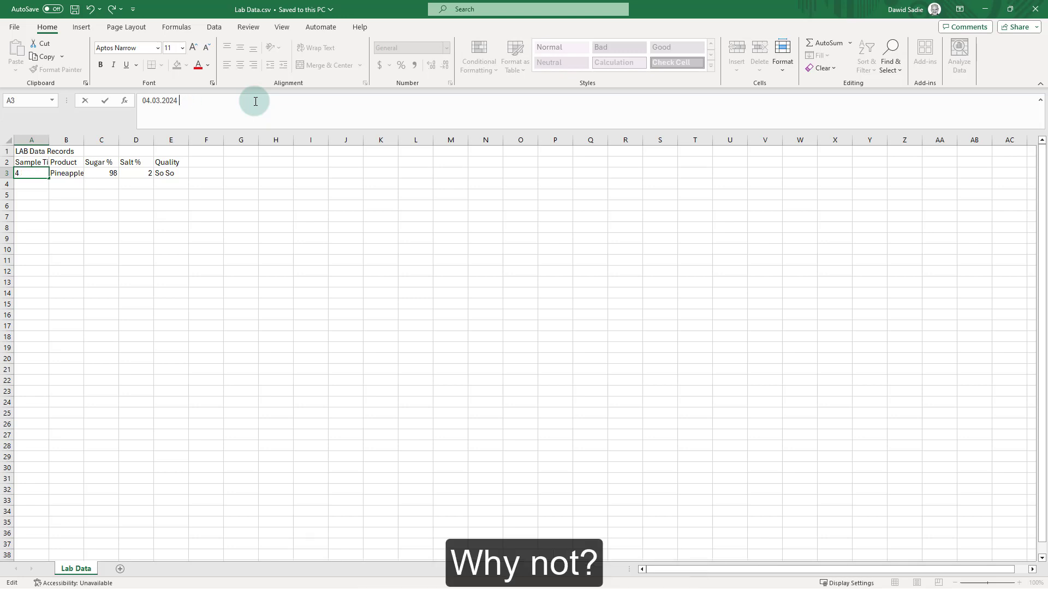
text(15:30)
click(77, 172)
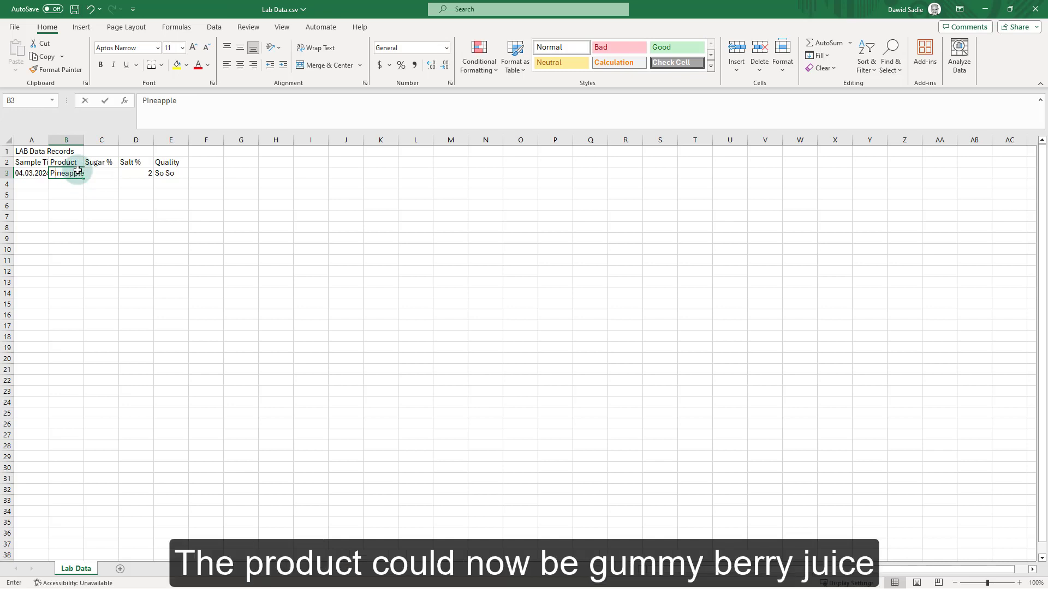
text(Gummi Berry juice)
click(171, 228)
- Enter Sugar % 75 in C3 and Salt % 25 in D3
click(90, 173)
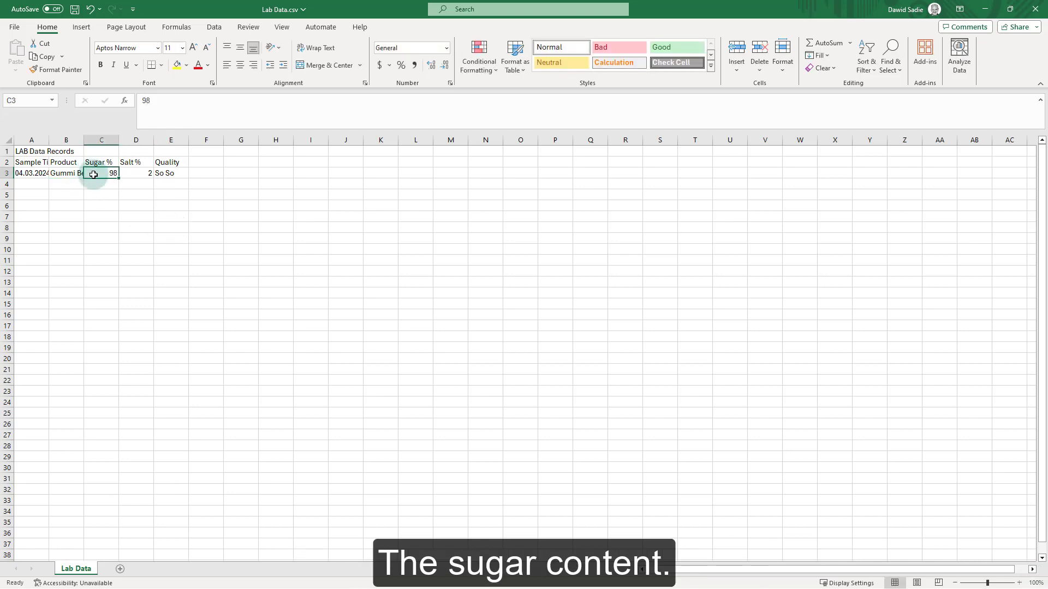
key(Left)
key(Left)
key(Up)
click(93, 175)
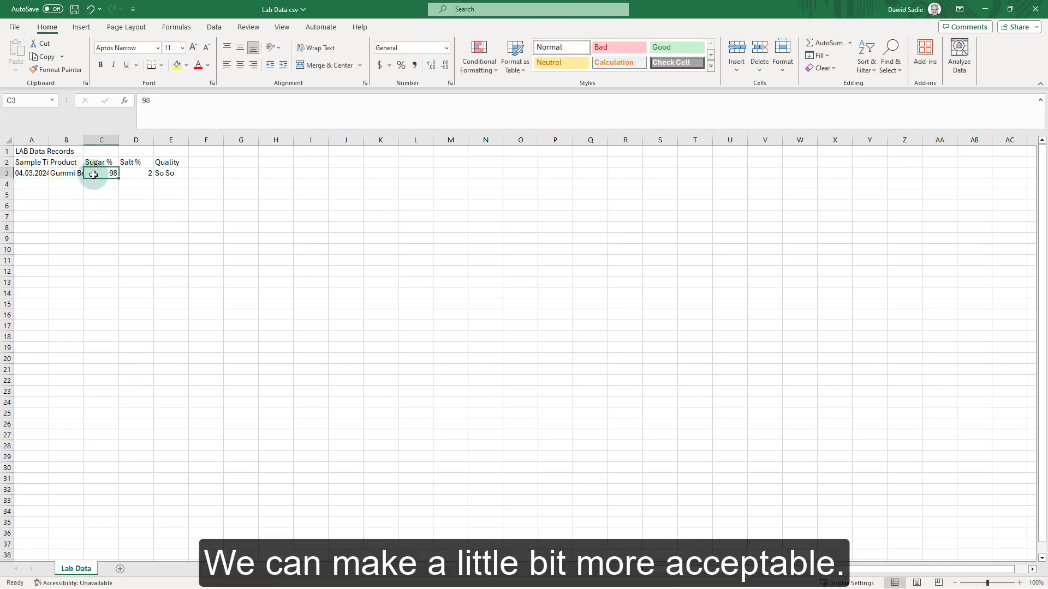
key(Left)
key(Left)
click(93, 175)
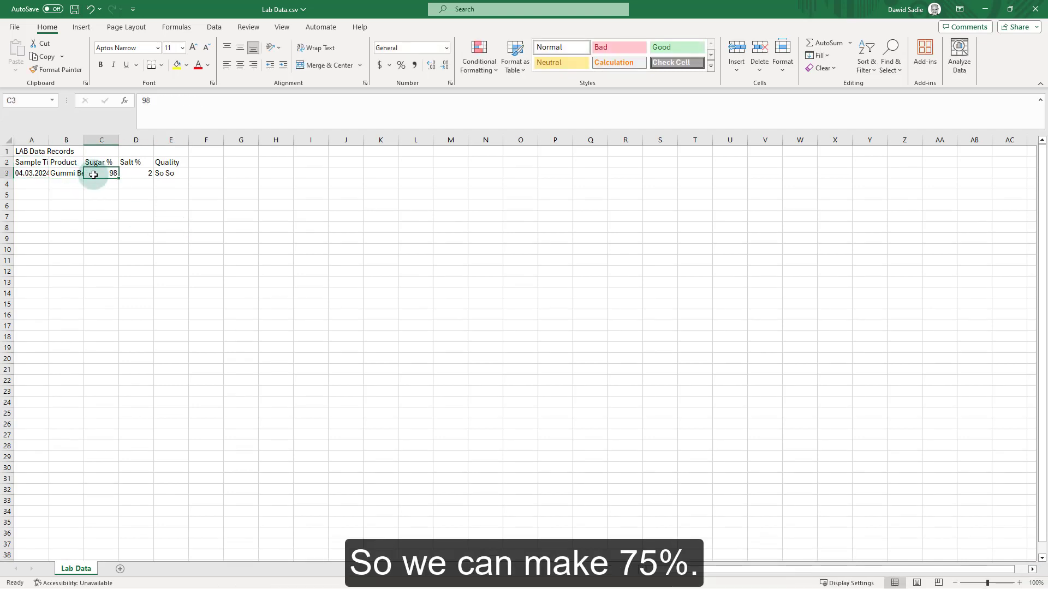
key(Num_Lock)
text(75)
key(Tab)
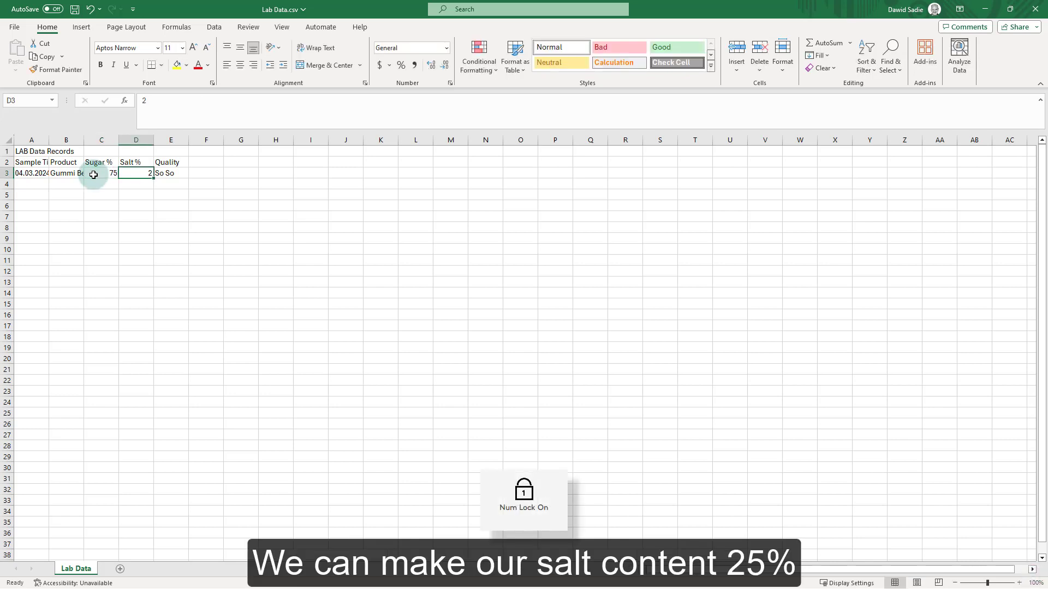
text(25)
key(Return)
- Enter quality Super in E3 and save the CSV with Ctrl+S
click(174, 173)
text(Supoer)
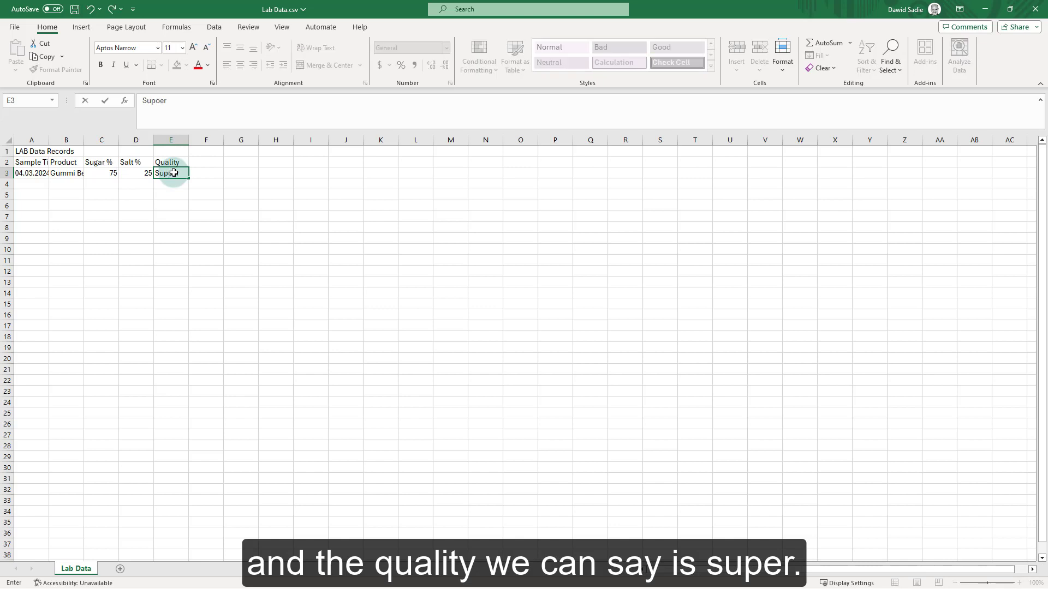
key(BackSpace)
key(BackSpace)
key(BackSpace)
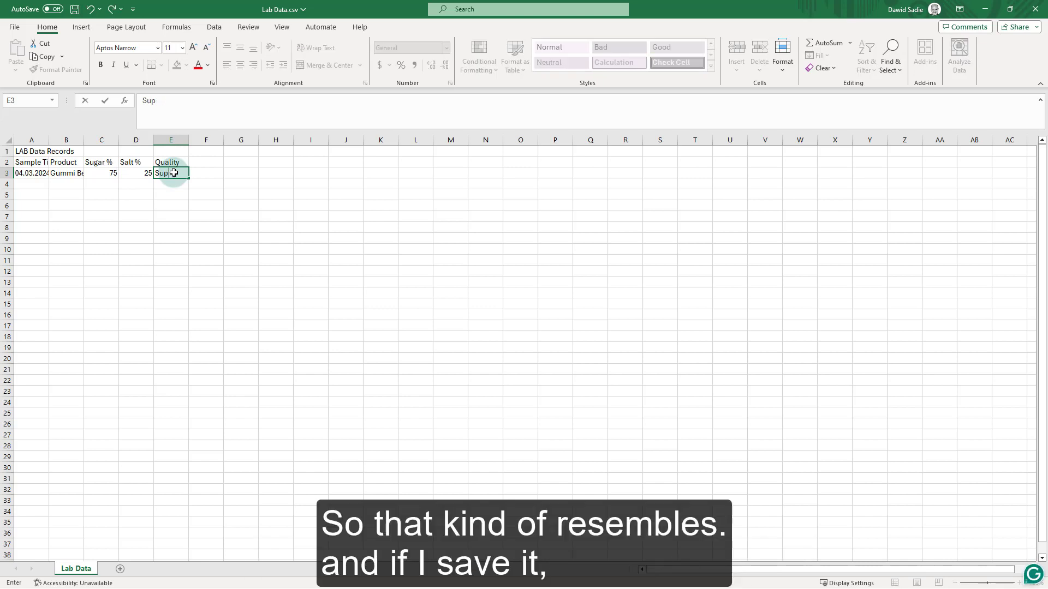
text(er)
click(184, 226)
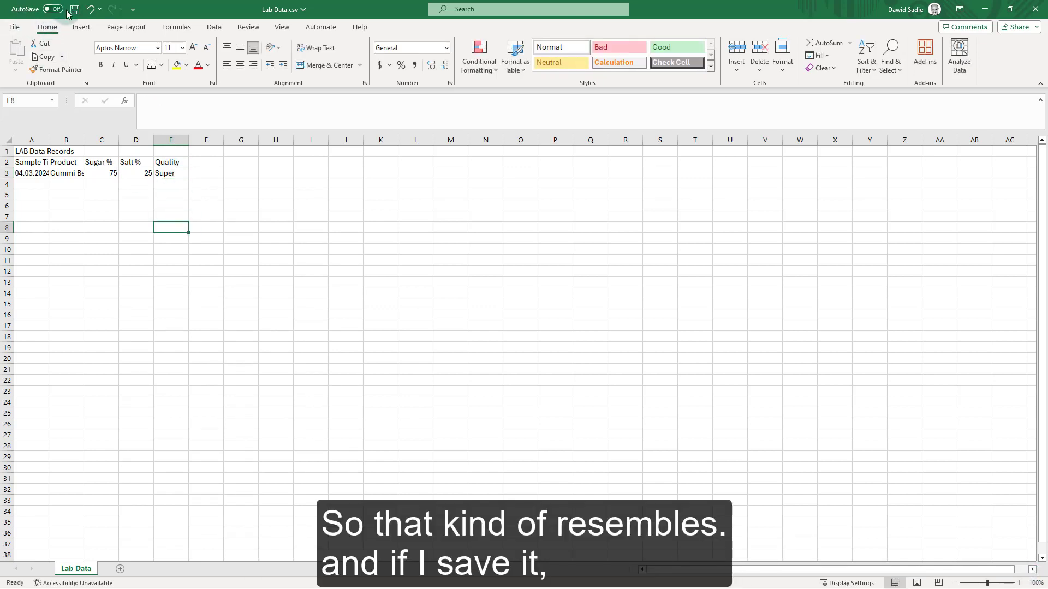
key(ctrl+s)
- Close Excel, preview Lab Data.csv, and drag it into the New subfolder
click(1035, 9)
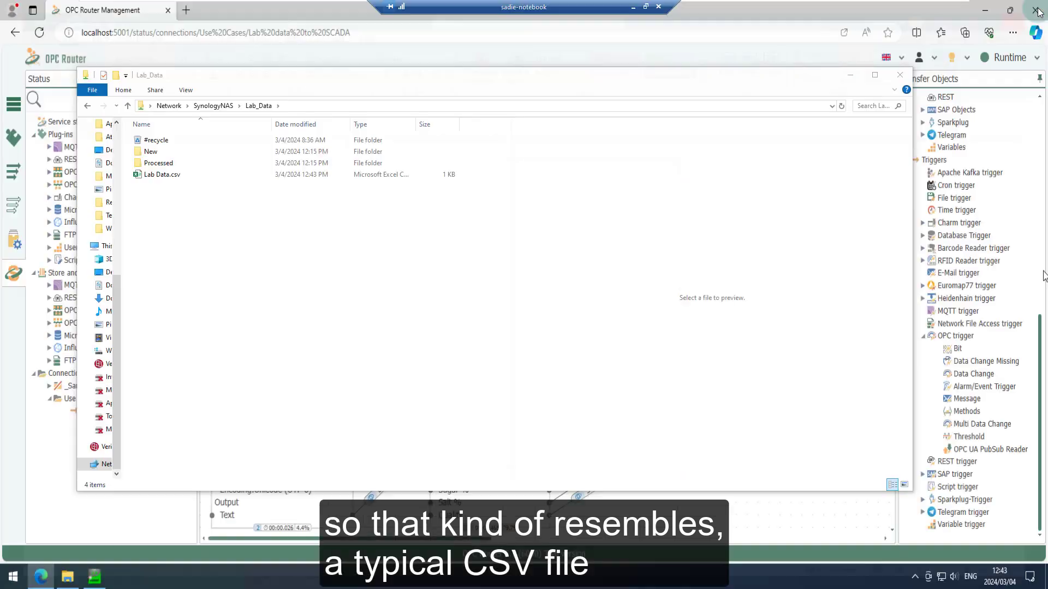
click(304, 188)
click(161, 175)
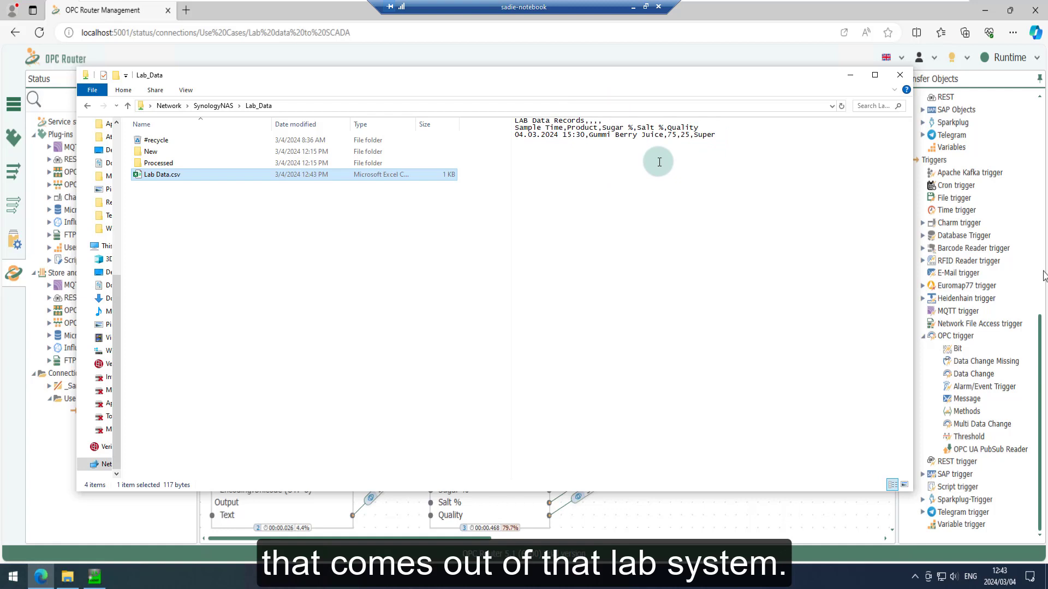
drag(301, 78, 616, 96)
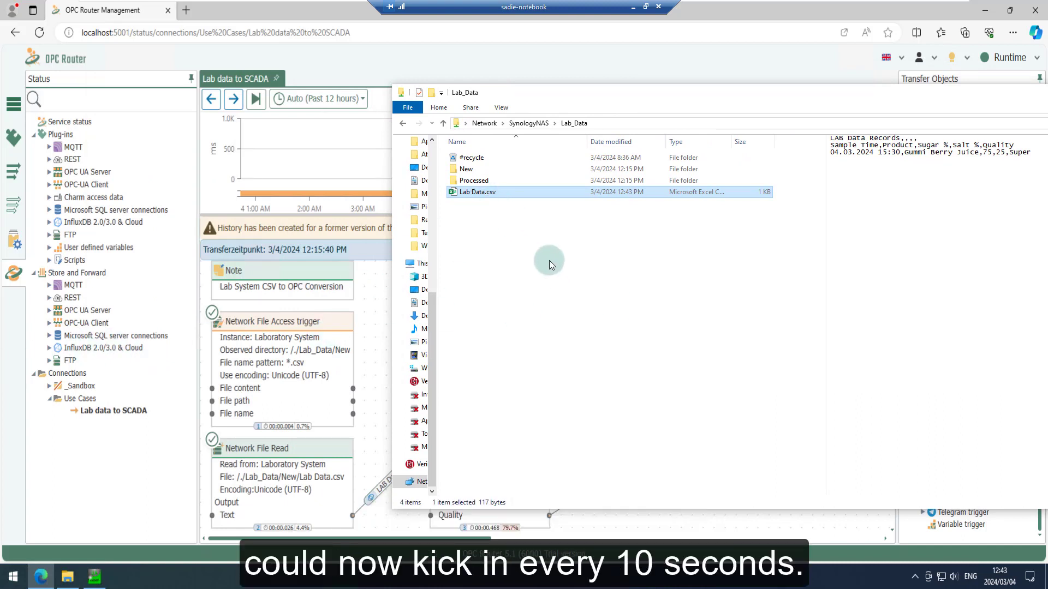
drag(487, 193, 483, 169)
- Inspect the 12:44:10 PM transfer writing Sugar % 75, Salt % 25 and Super to OPCR
click(539, 96)
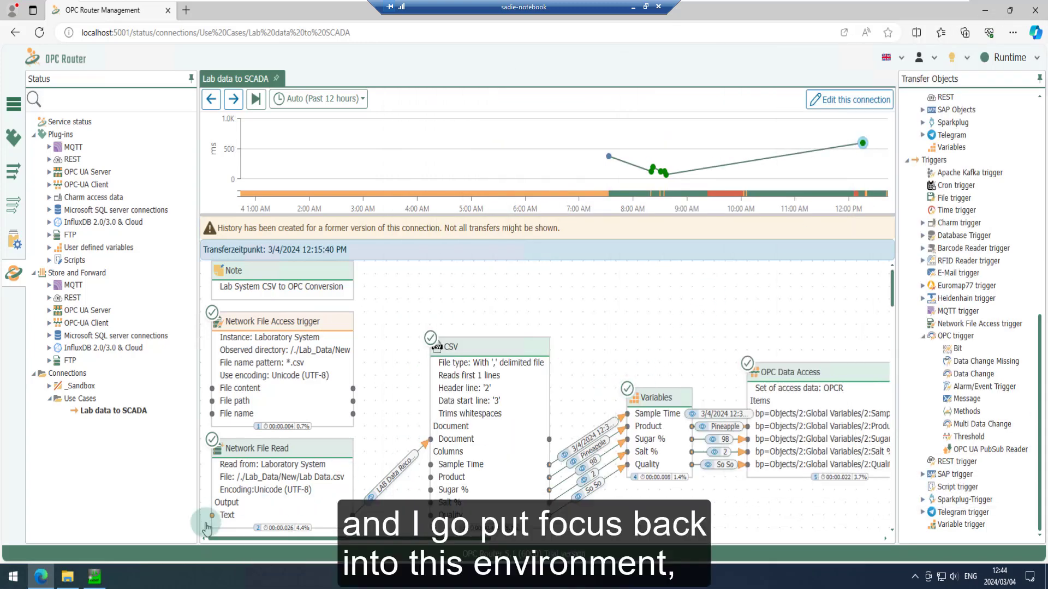
scroll(210, 521, down, 1)
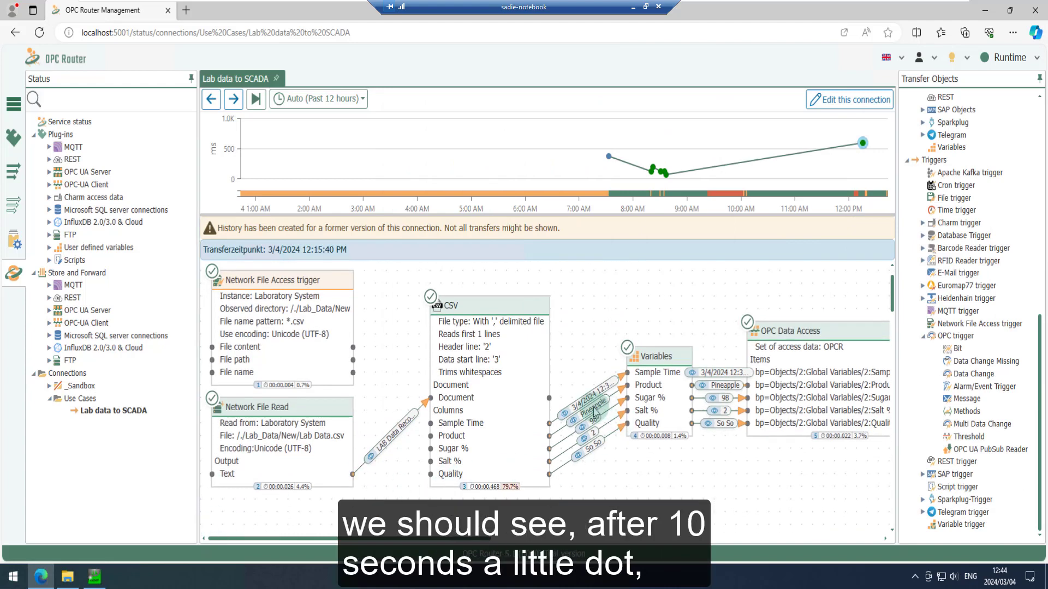
mouse_move(875, 144)
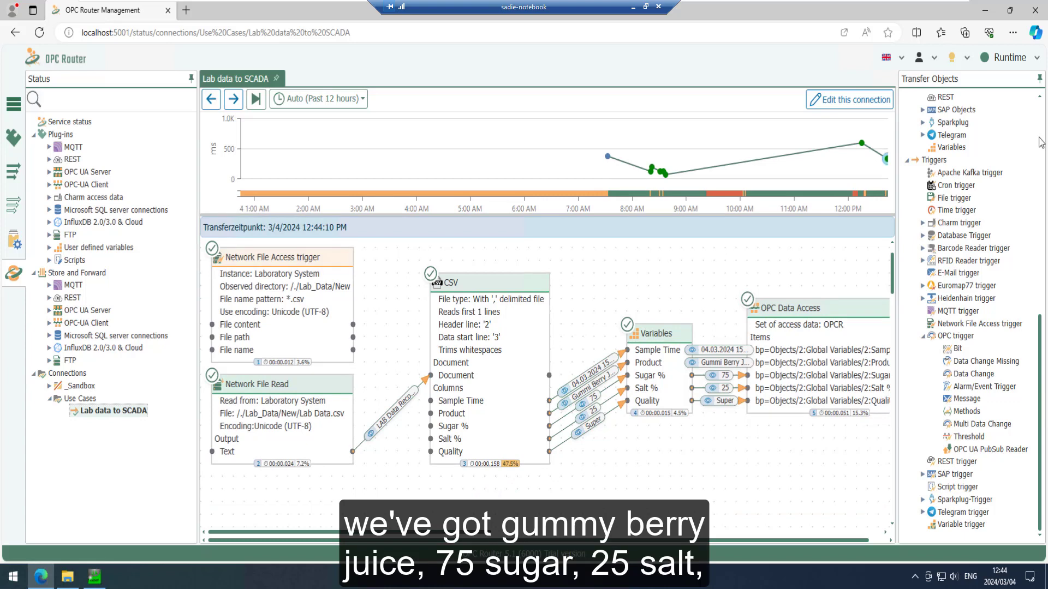
key(super)
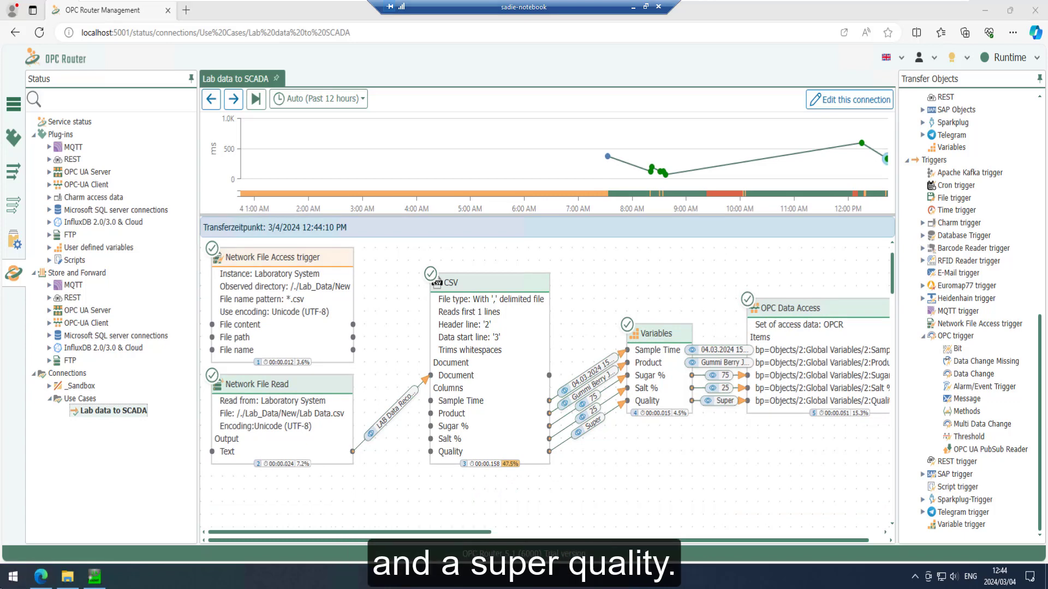
click(692, 493)
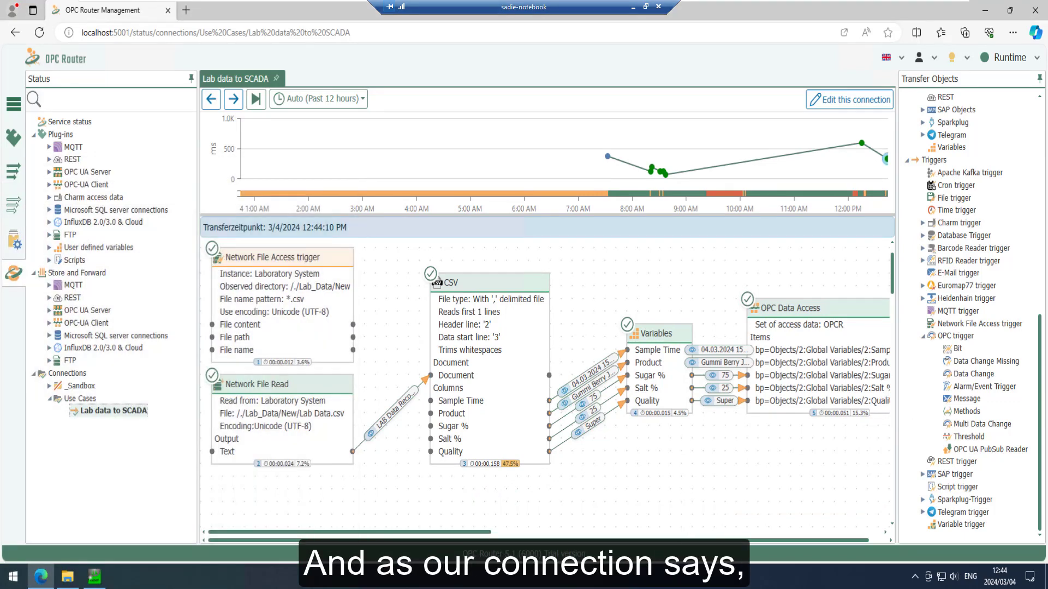
drag(478, 533, 528, 533)
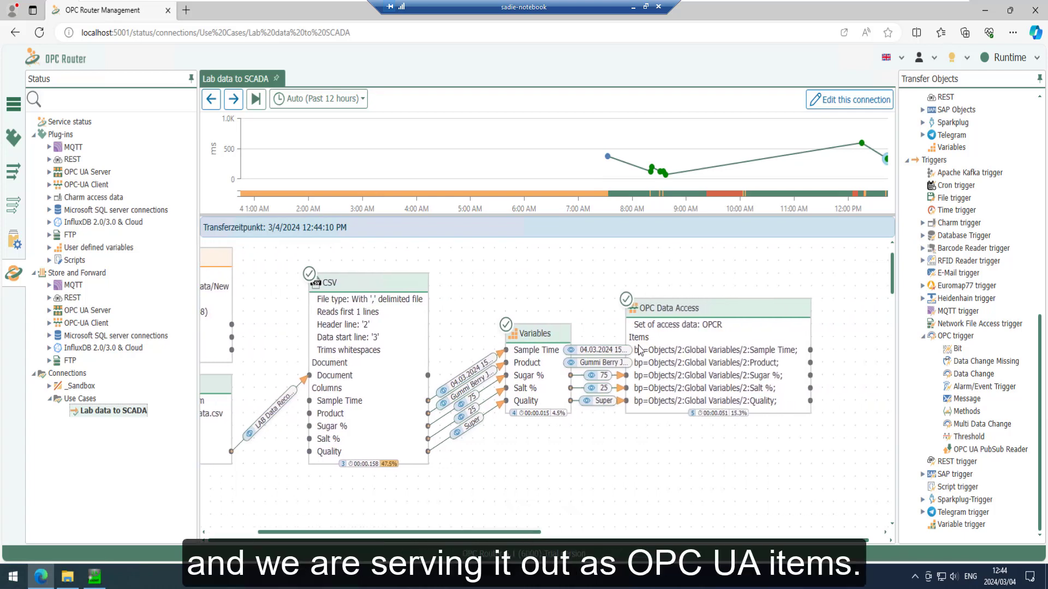
- Switch to UaExpert's Data Access View showing Gummi Berry Juice, Super, 25 and 75, all Good
click(97, 580)
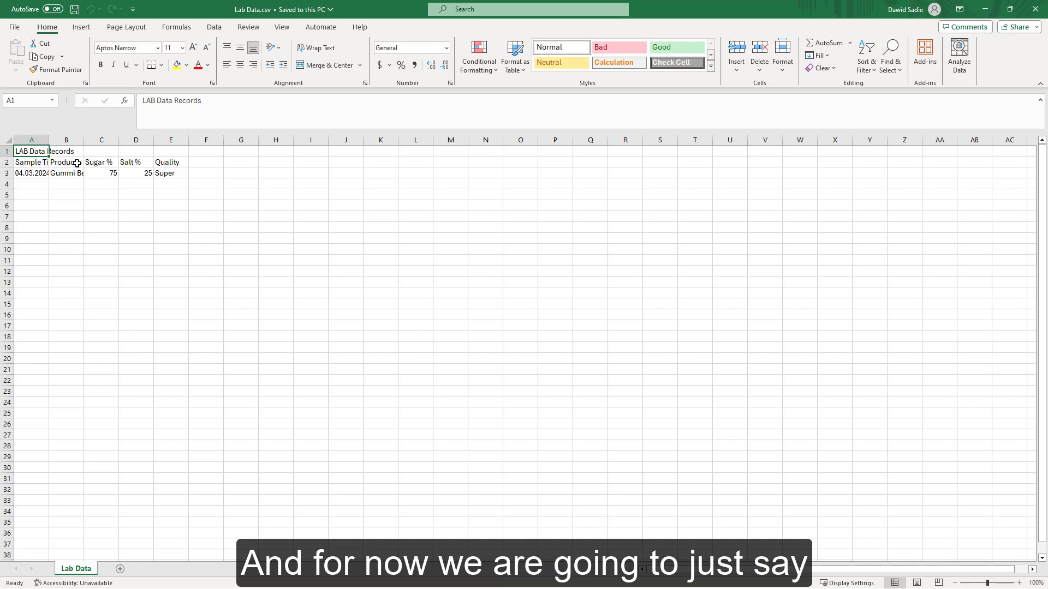
- Reopen Lab Data.csv, update the A3 sample time, and enter Blue Juice in B3
click(74, 173)
click(30, 173)
click(196, 100)
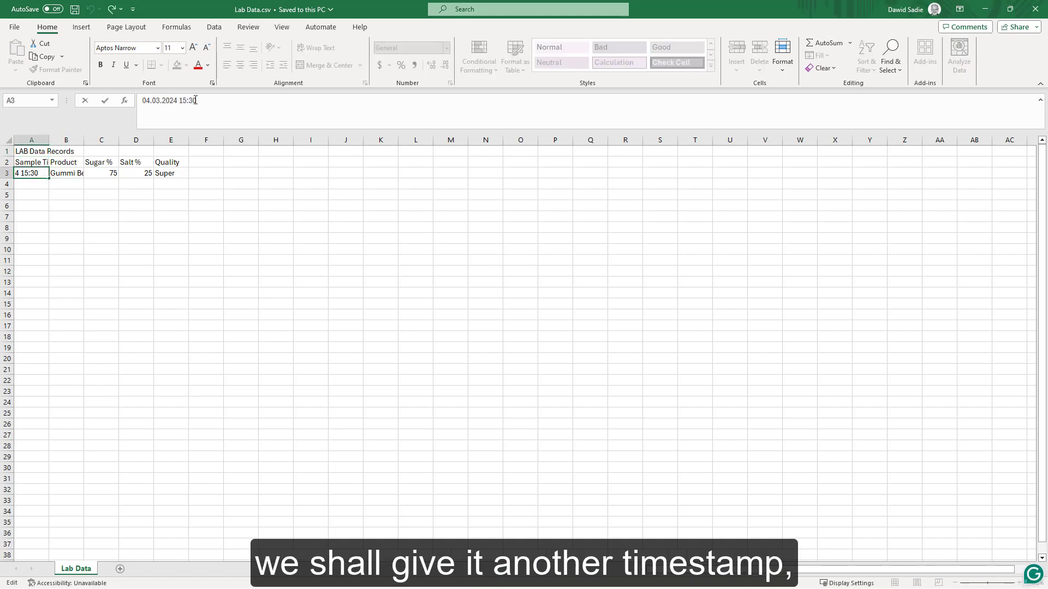
click(74, 311)
click(62, 173)
text(Blue Juice)
key(Return)
- Enter Sugar % 88, Salt % 13 and quality So So, then save and close the CSV
key(Up)
key(Right)
text(88)
key(Tab)
text(13)
key(Tab)
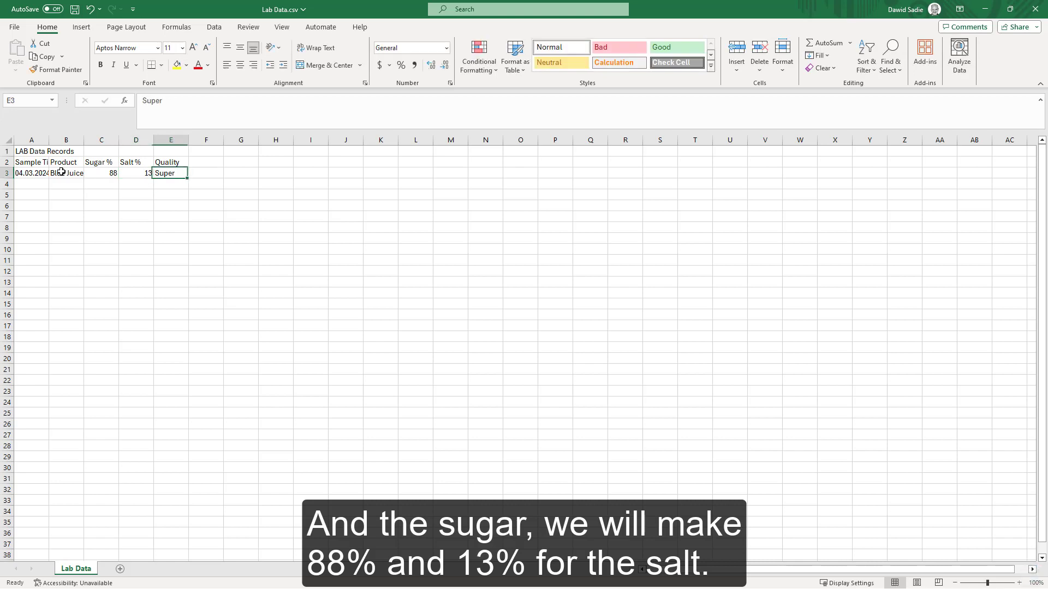
text(So So)
key(Return)
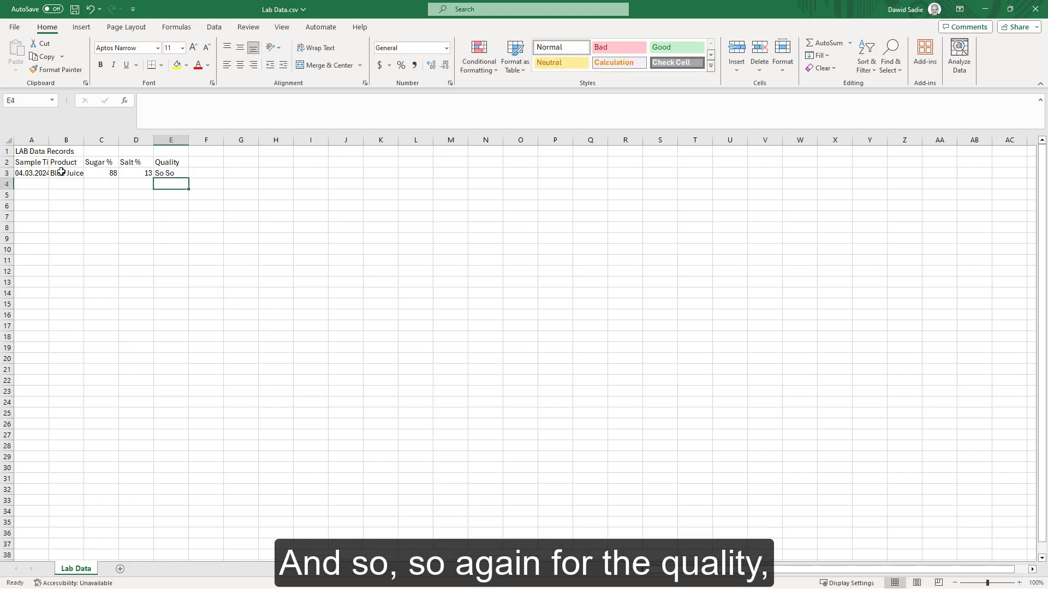
click(74, 9)
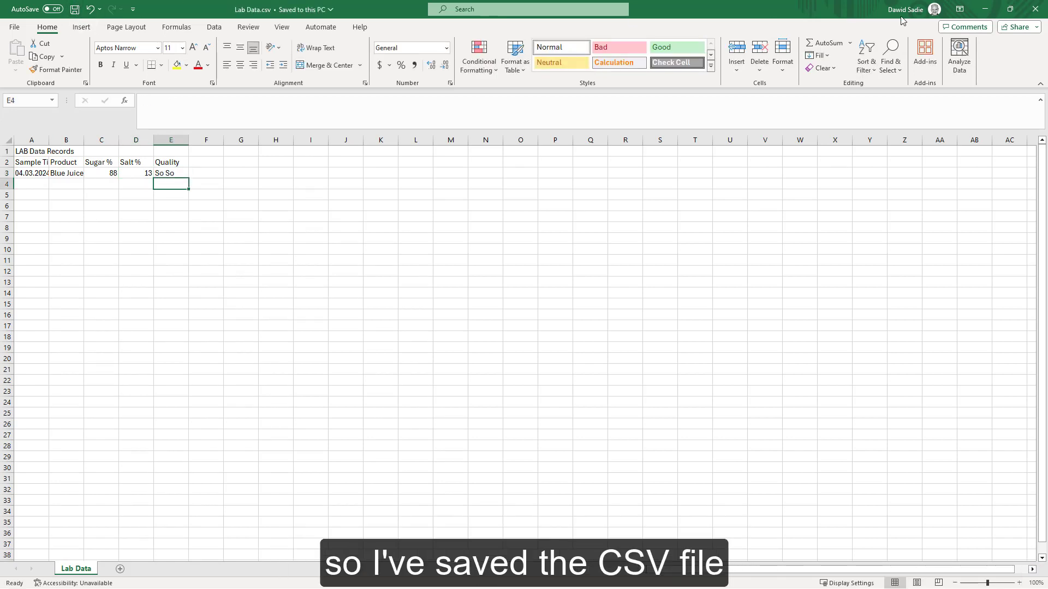
click(1035, 9)
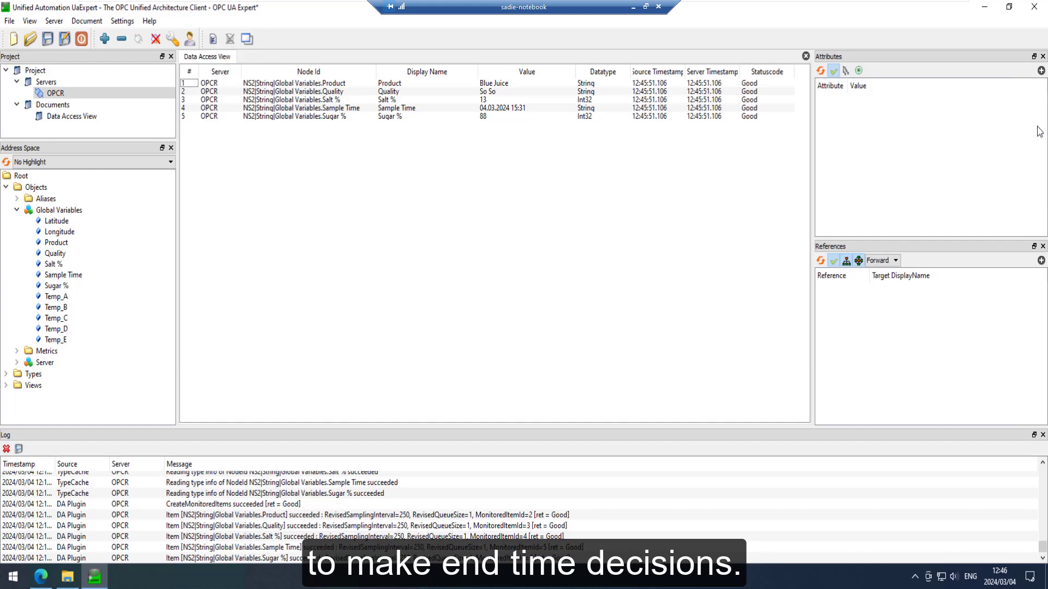
- Return to OPC Router's status view and scroll to the 12:45:51 PM Blue Juice transfer
click(54, 264)
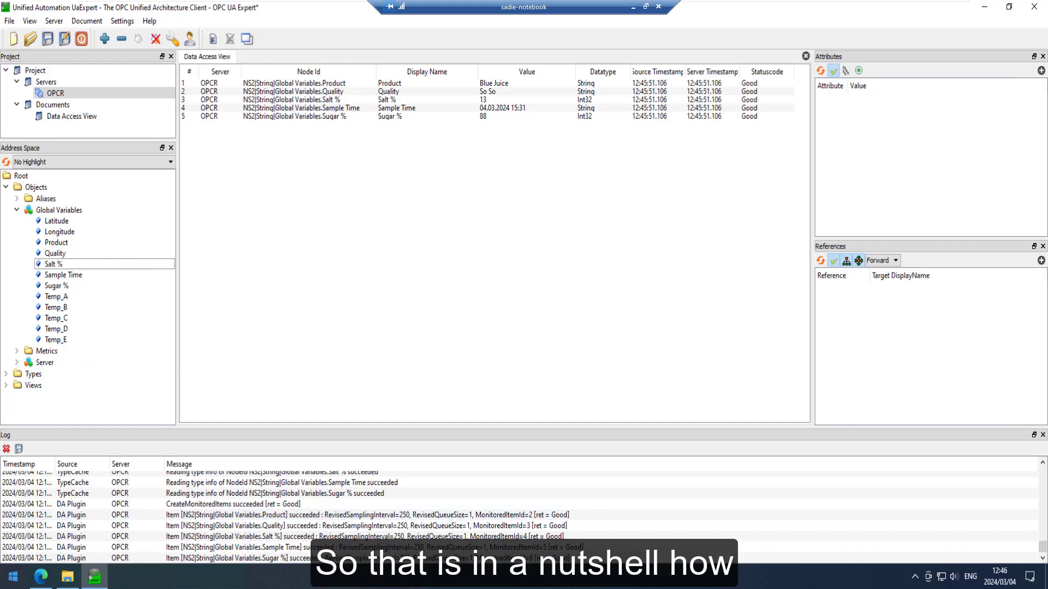
click(41, 577)
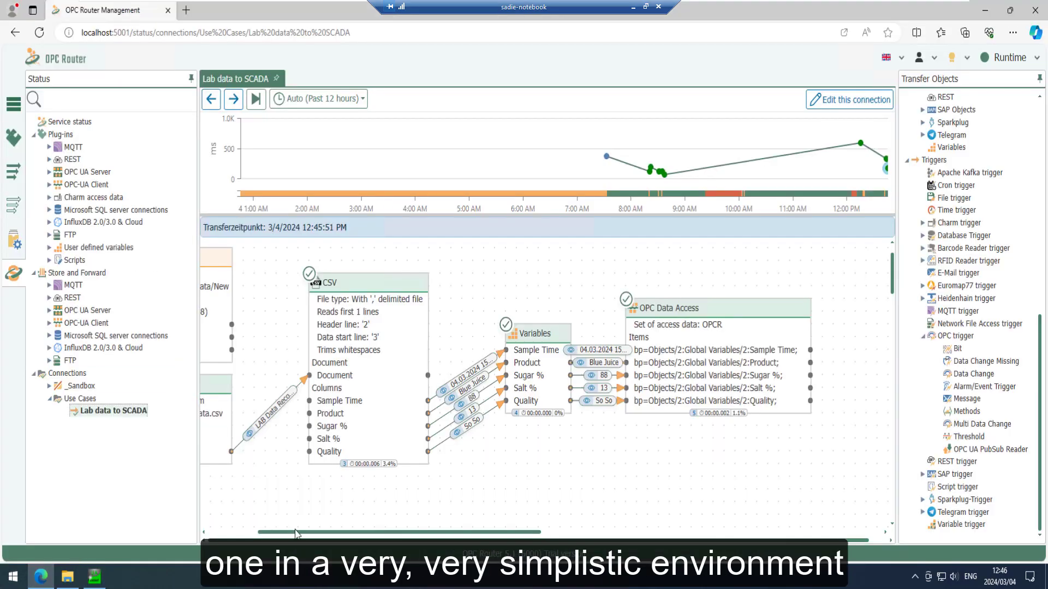
drag(288, 534, 239, 536)
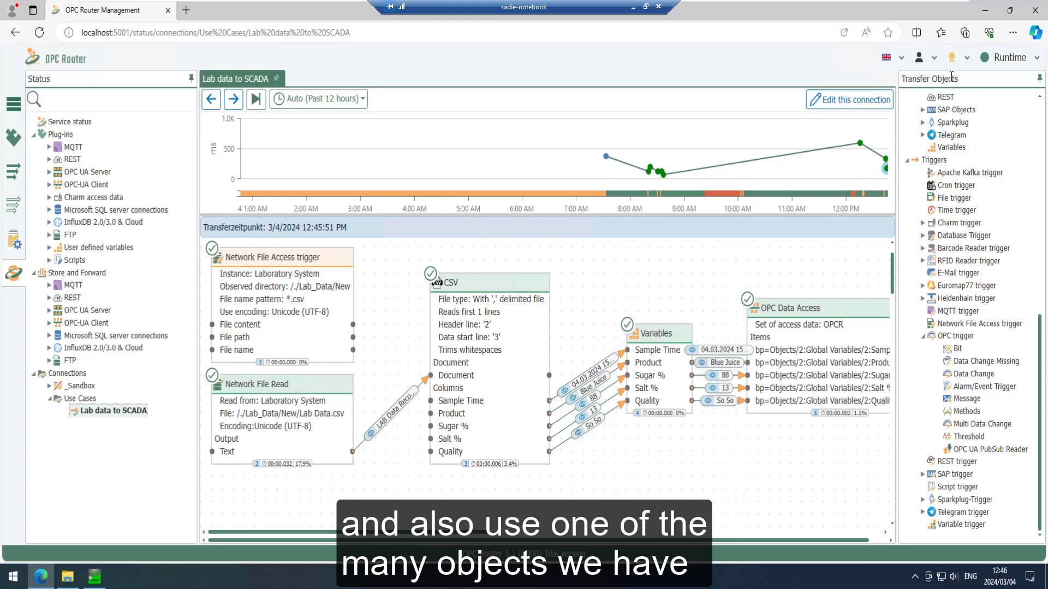
- Filter transfer objects for 'datab' and place a DB insert object below OPC Data Access
scroll(946, 90, up, 4)
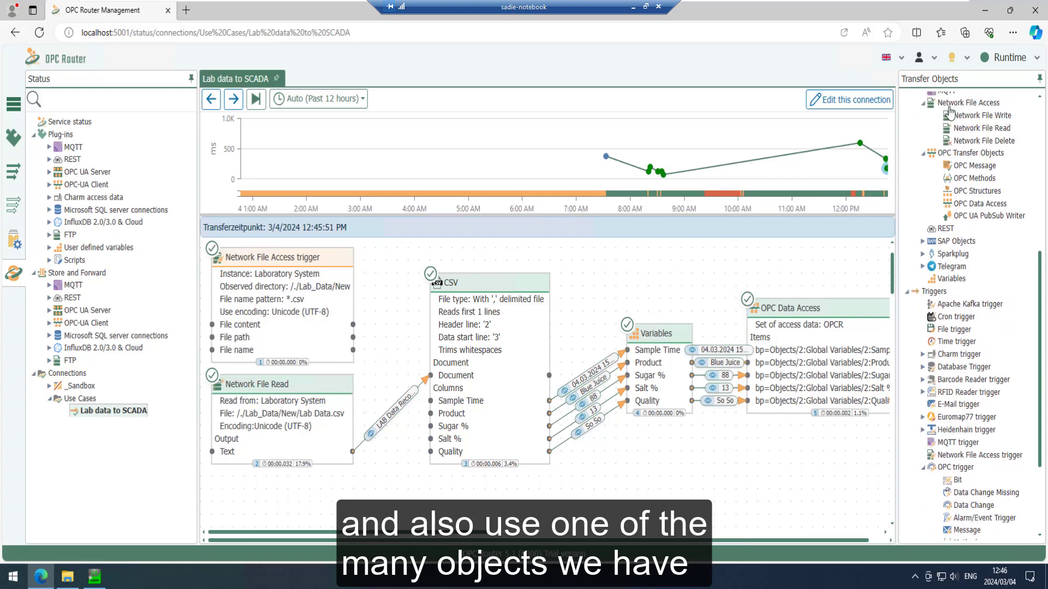
scroll(949, 92, up, 8)
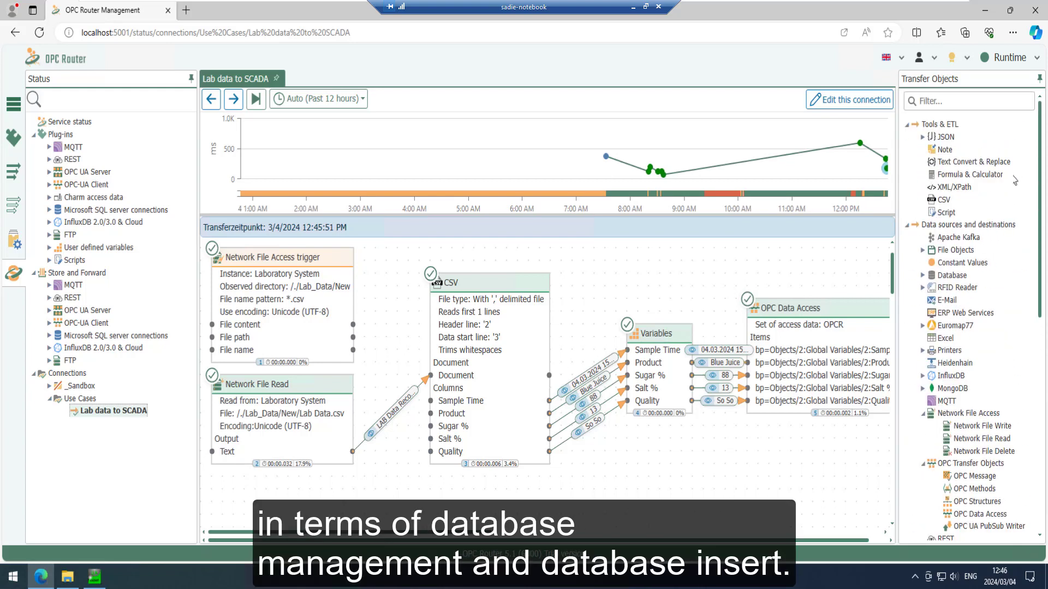
text(data)
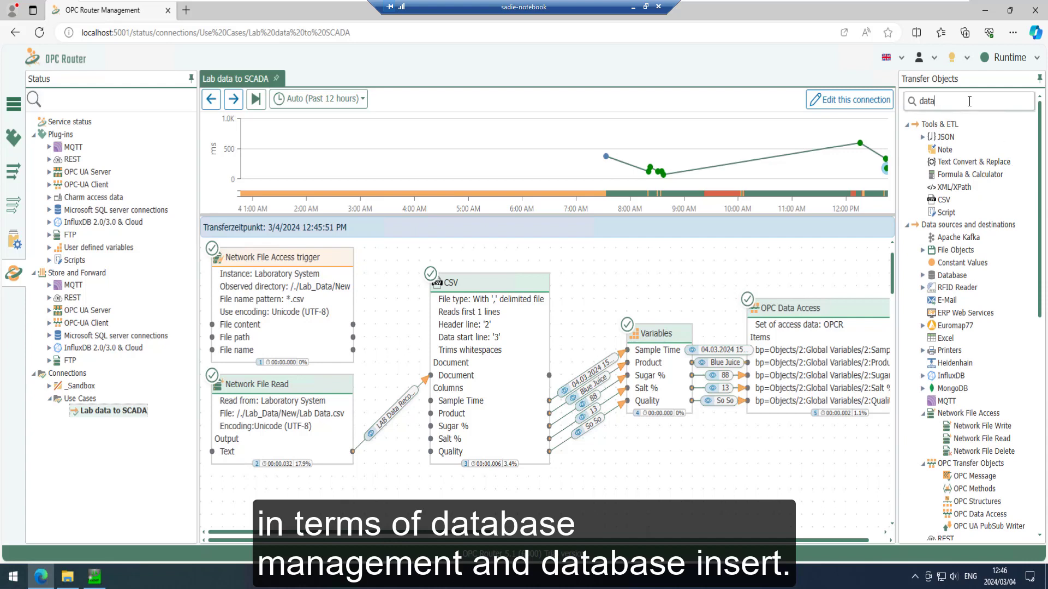
text(b)
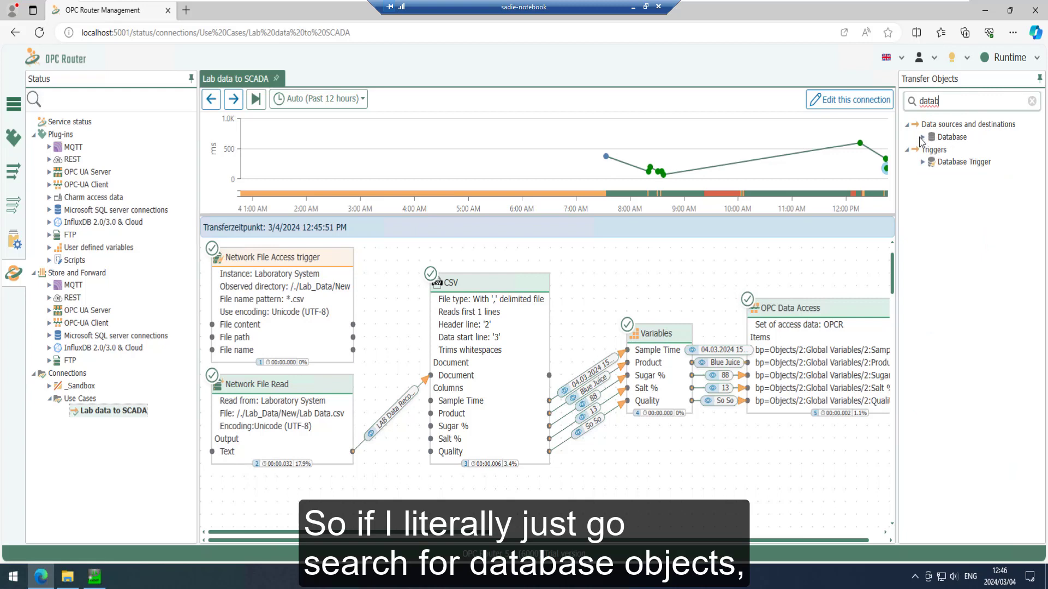
double_click(951, 140)
drag(965, 151, 789, 476)
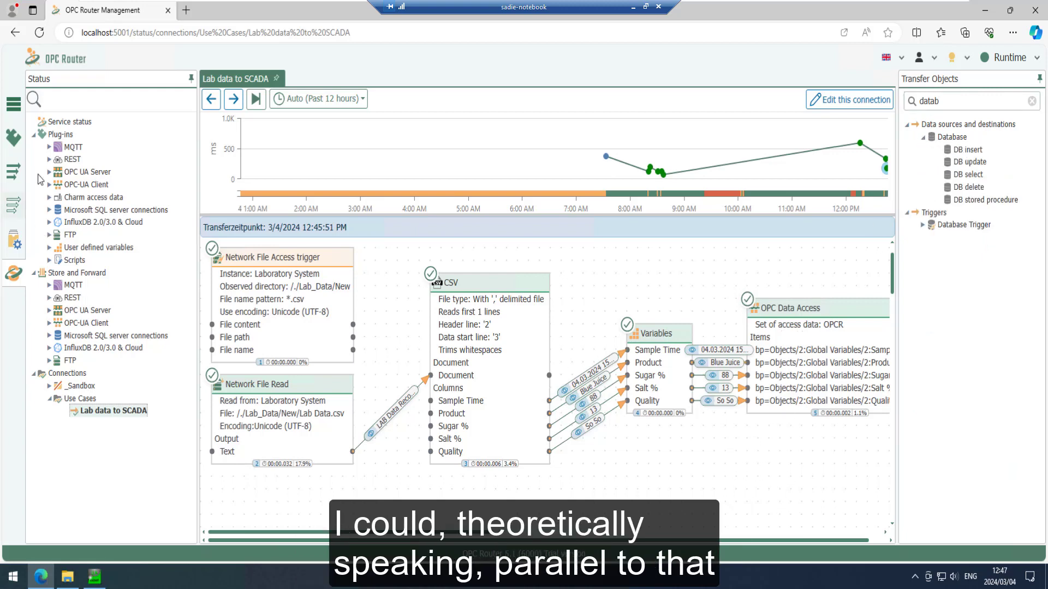
click(14, 171)
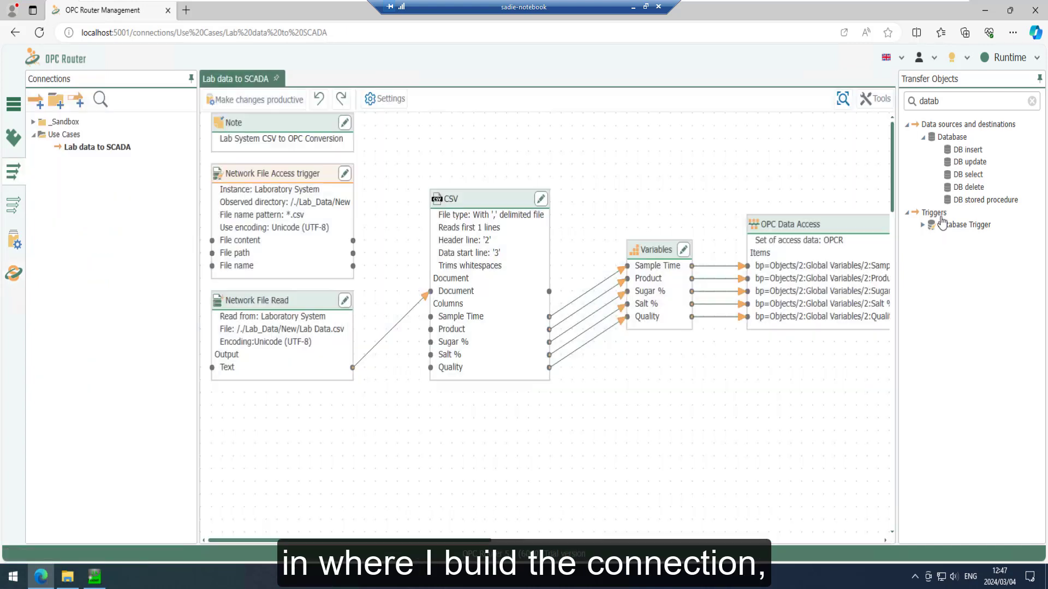
drag(965, 150, 777, 397)
- Set the DB insert data source to Laboratory Database and list its available tables
click(802, 390)
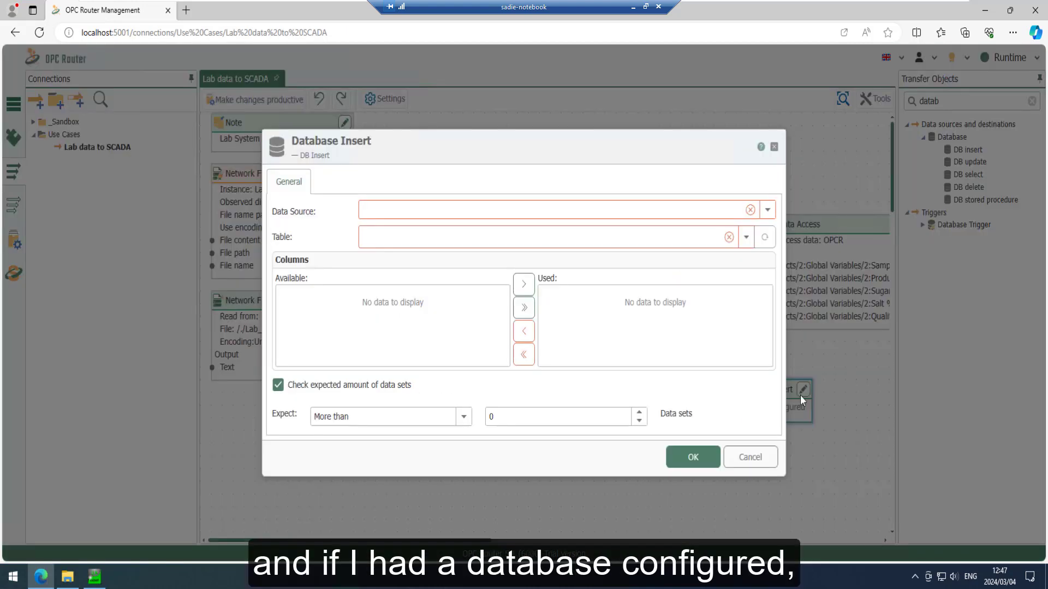
click(767, 211)
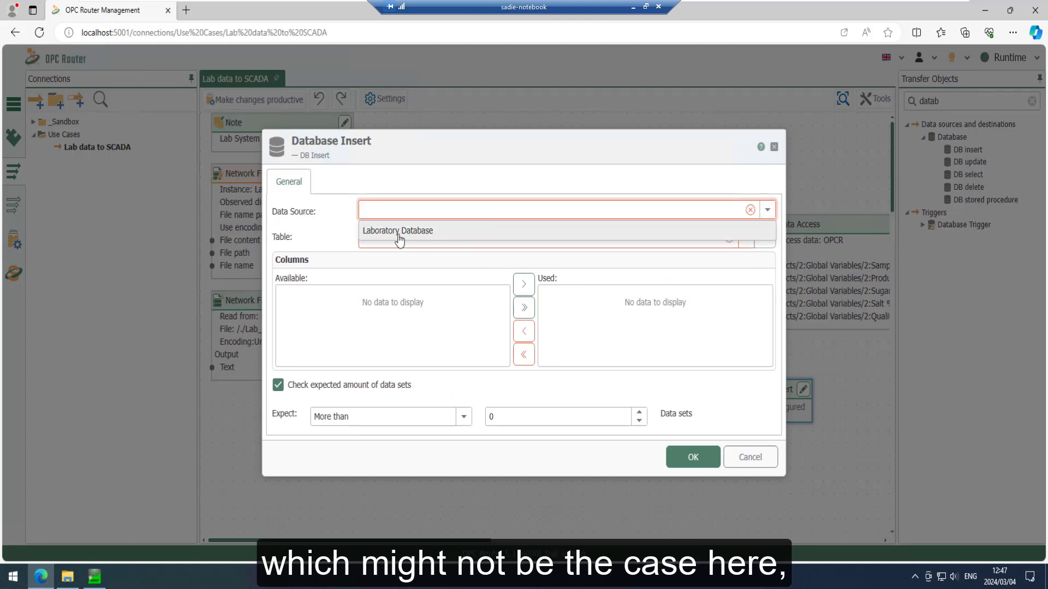
click(398, 231)
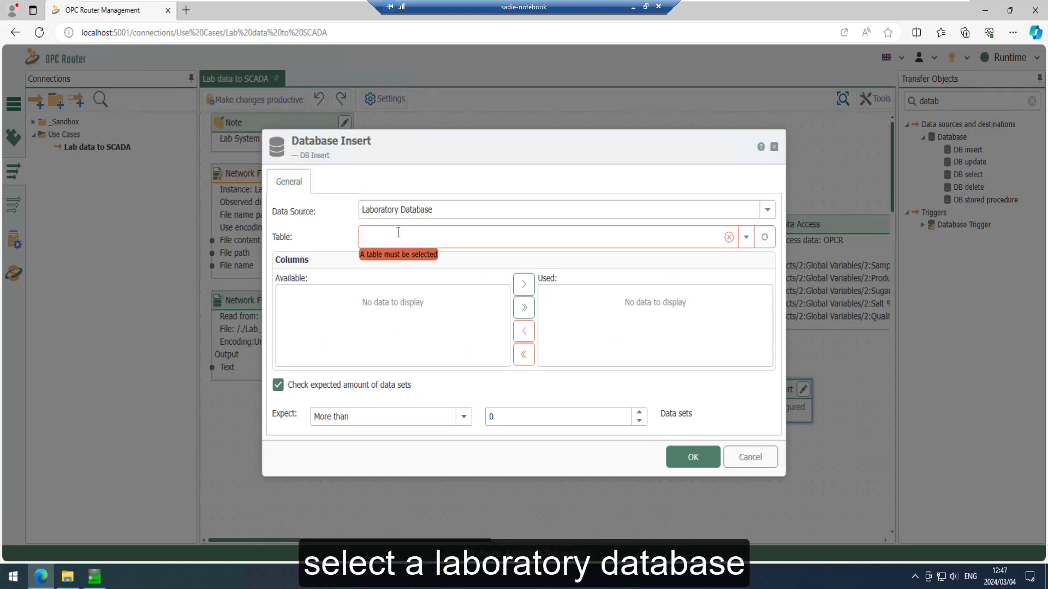
click(745, 238)
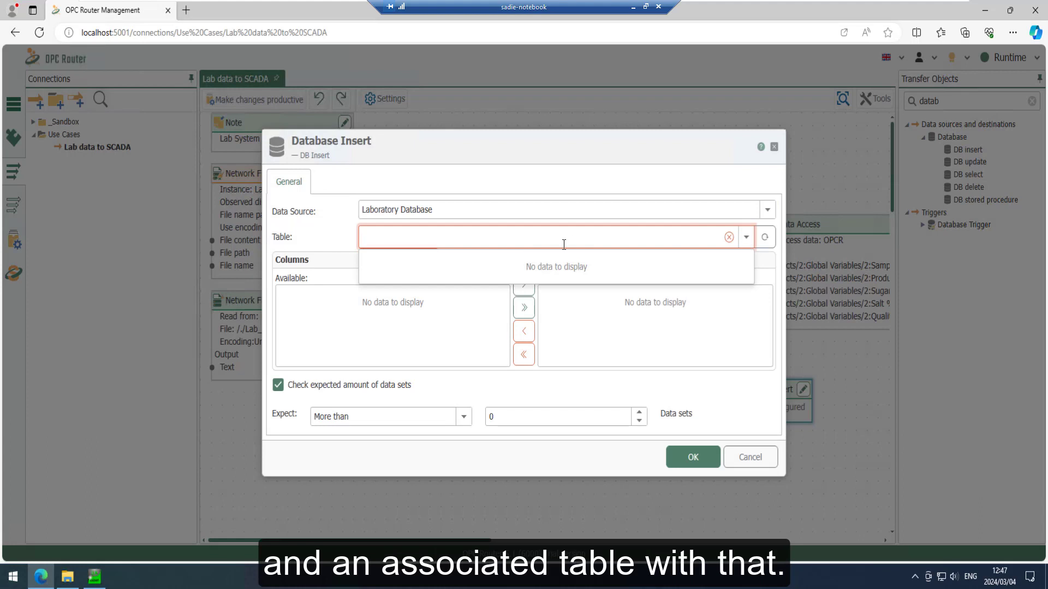
- Cancel the unconfigured Database Insert settings and delete the DB insert node from the diagram
click(741, 457)
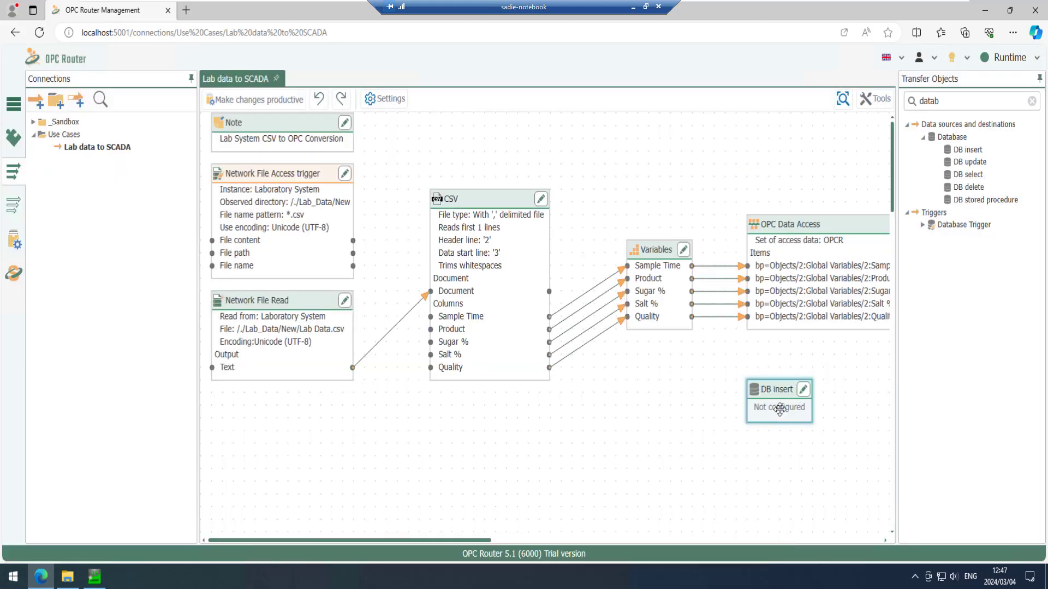
key(Delete)
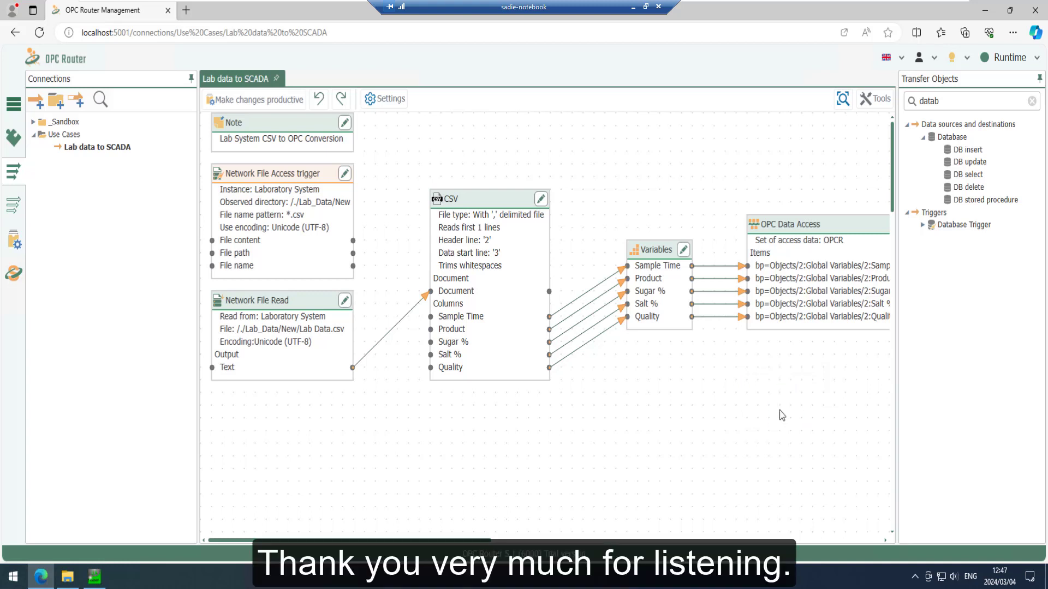